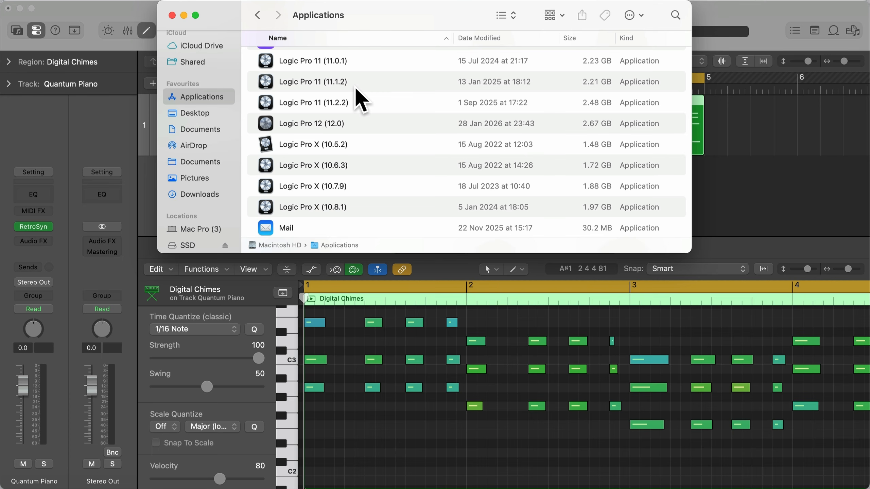
- Dismiss the Applications window and play back the Digital Chimes region on the Quantum Piano track
left_click(184, 15)
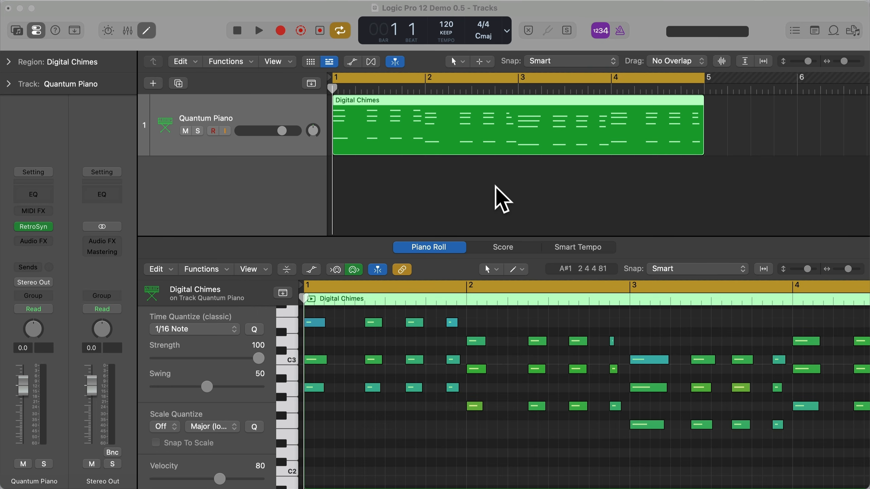
left_click(480, 134)
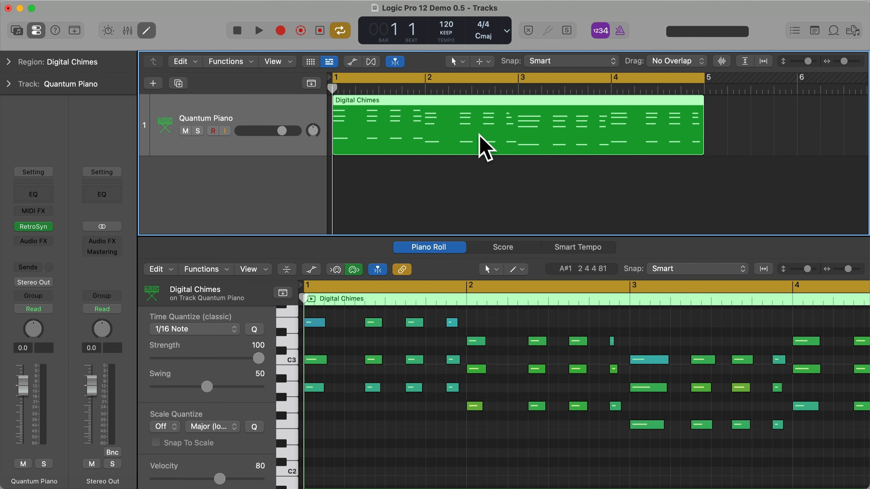
key("space")
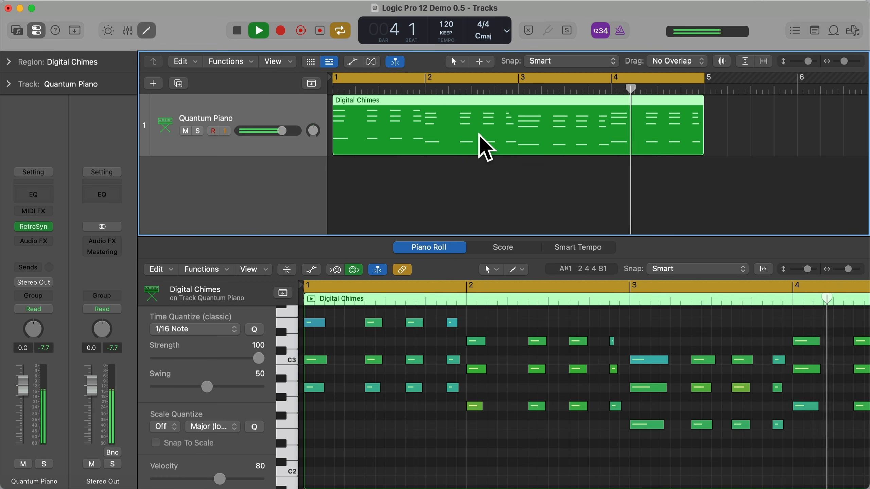
key("space")
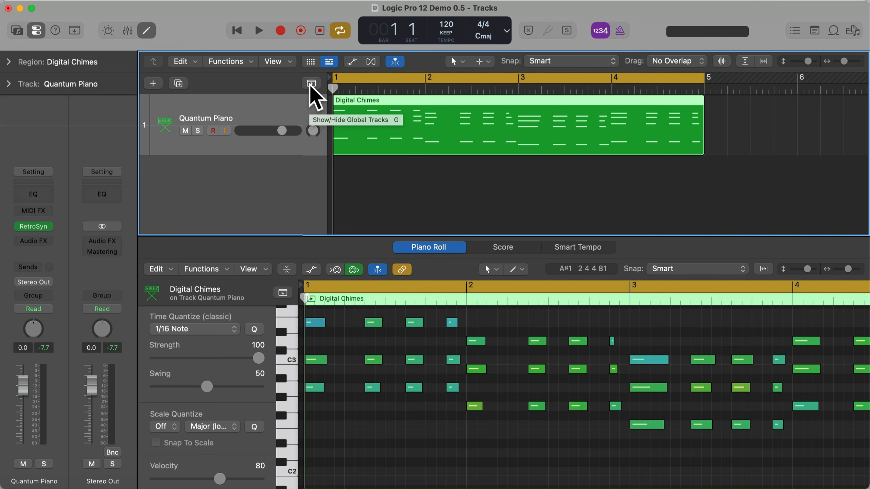
- Show the global tracks, fill the chord track with the chords analyzed from the Digital Chimes region, and hide the piano roll editor
key("g")
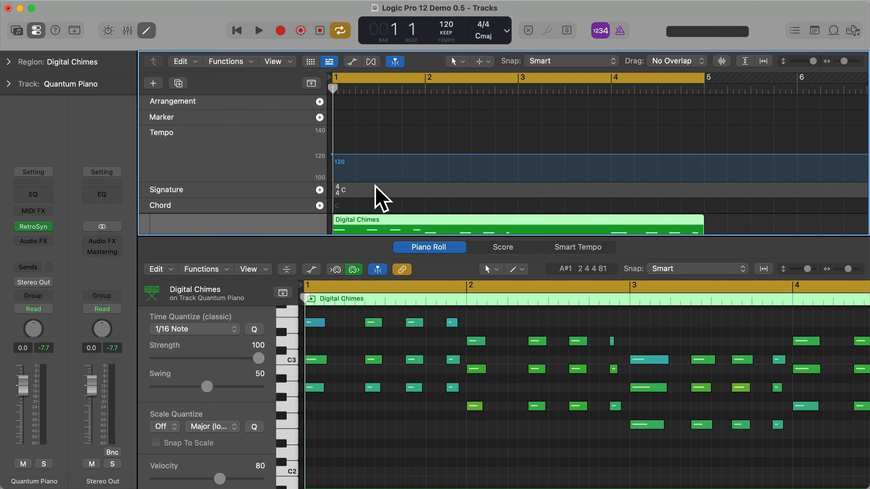
mouse_move(371, 207)
left_mouse_down()
mouse_move(382, 233)
mouse_move(375, 208)
left_mouse_up()
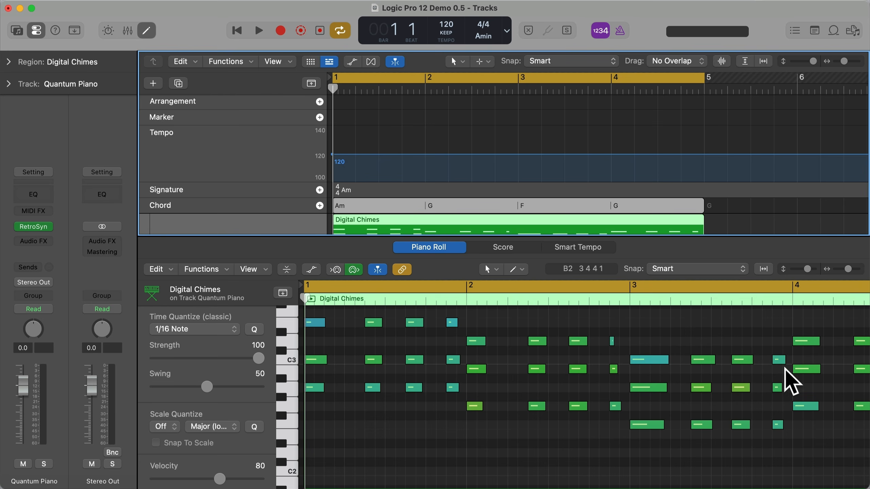
scroll(790, 379, "right", 5)
scroll(786, 377, "left", 5)
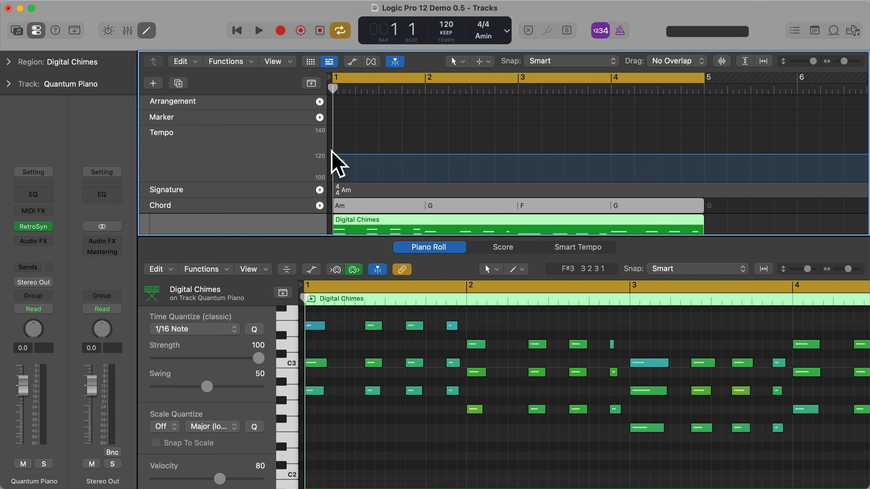
left_click(147, 31)
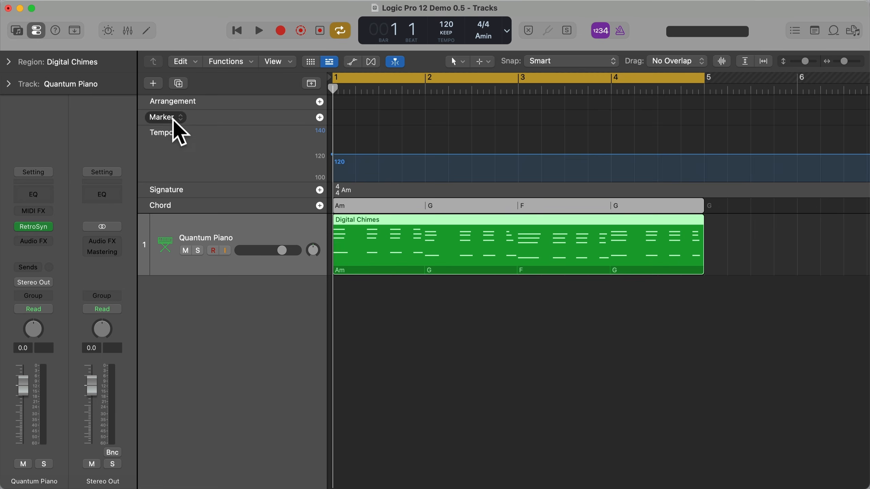
- Create a Bass Player session player track with the 808 Bass style and Stereo Output
left_click(153, 84)
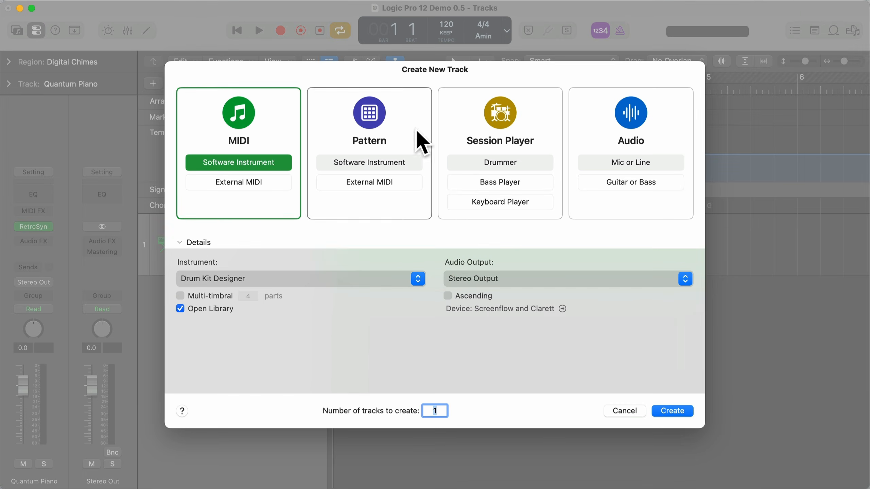
left_click(494, 181)
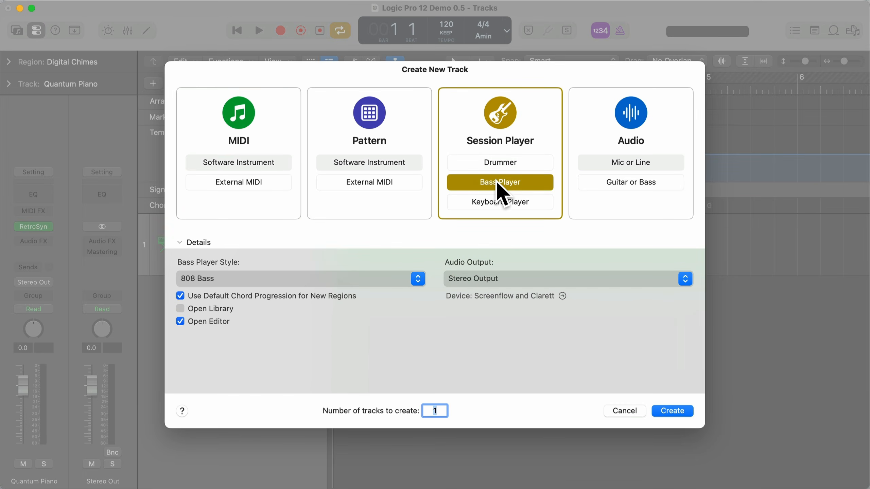
left_click(255, 281)
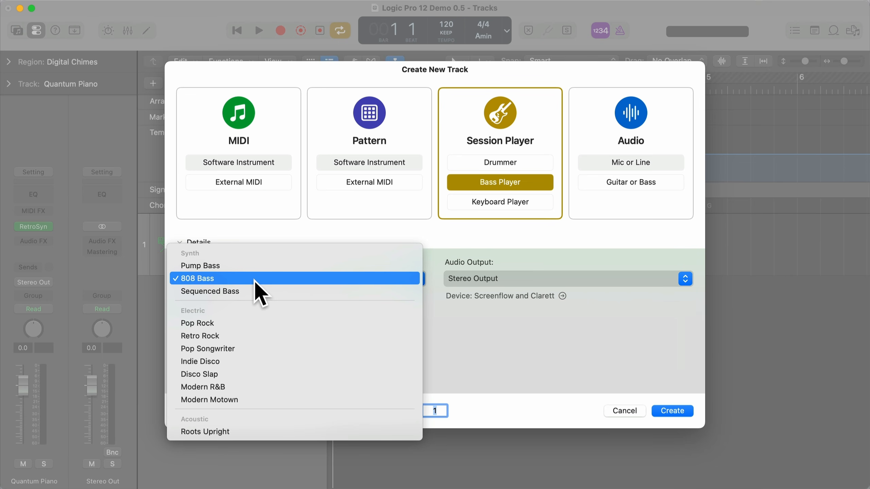
left_click(200, 279)
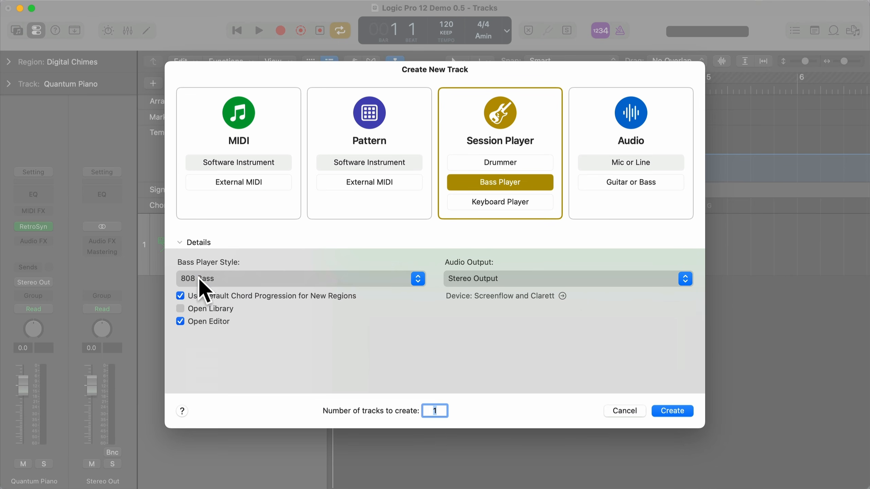
left_click(677, 411)
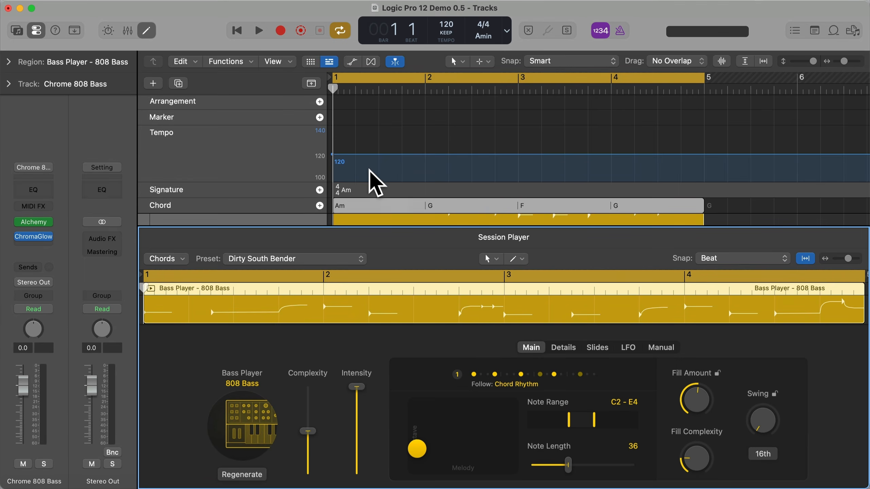
- Collapse the global tracks and play back the bass player together with the piano
left_click(311, 84)
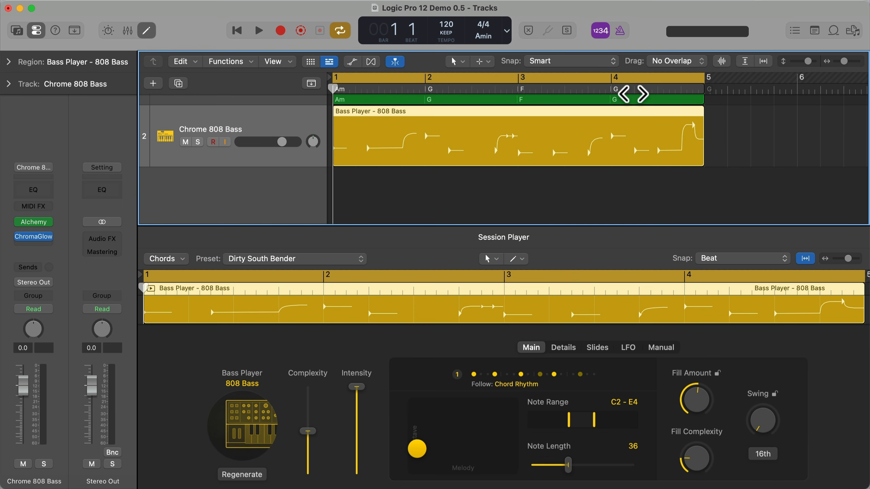
key("space")
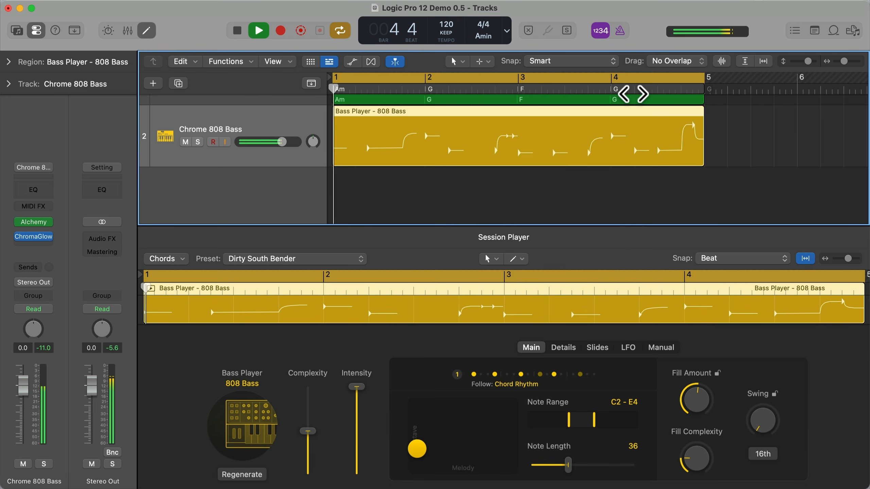
key("space")
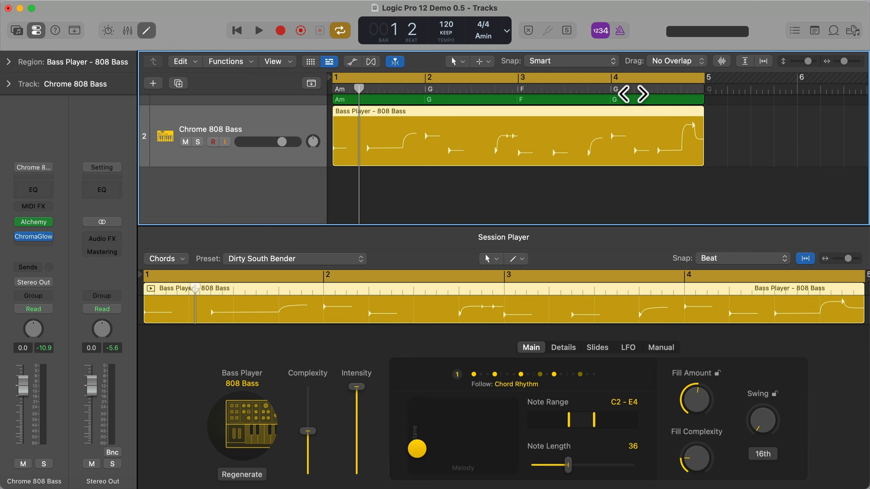
- Create a Keyboard Player session player track with the Rhythmic Chords style and play back the arrangement
left_click(151, 84)
left_click(487, 201)
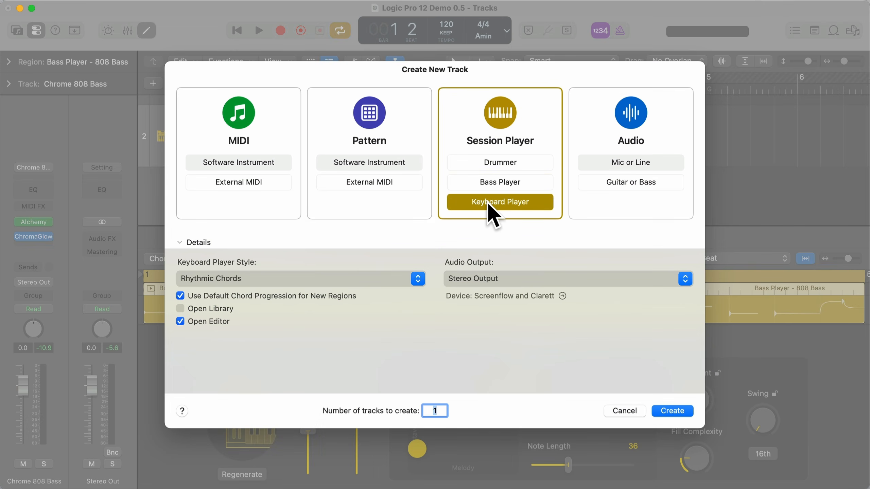
left_click(256, 279)
left_click(190, 282)
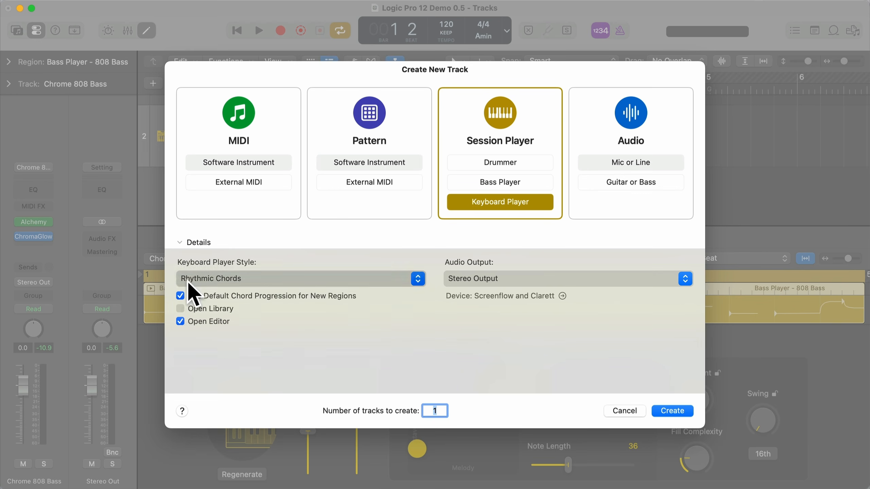
left_click(668, 412)
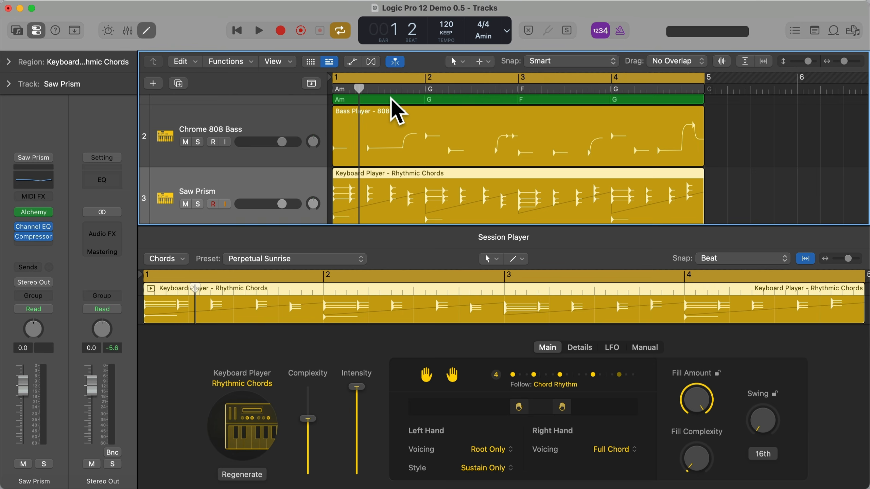
key("space")
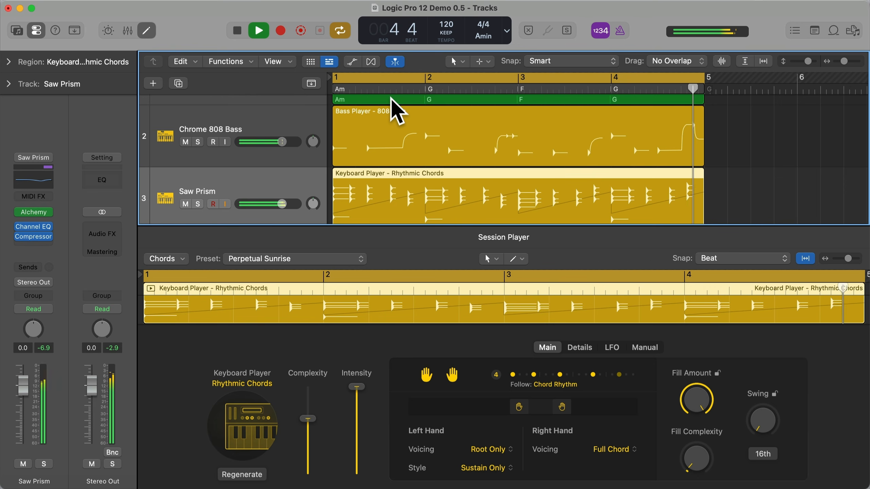
key("space")
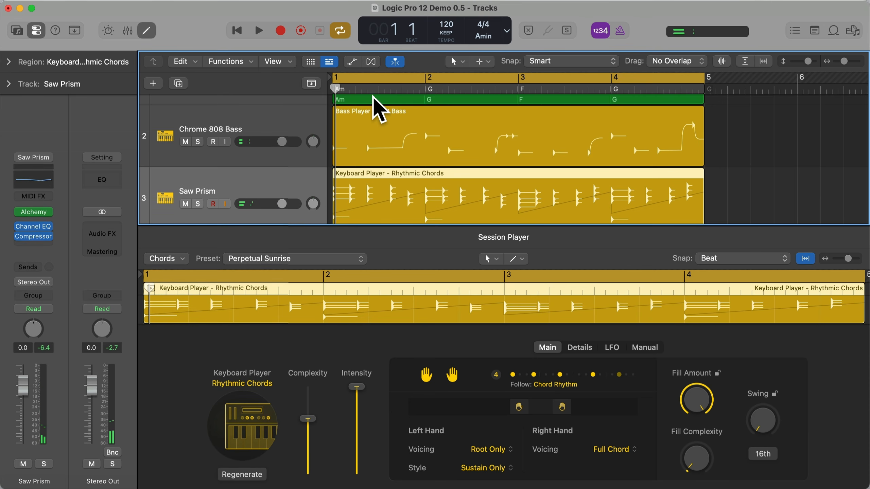
- Create a Drummer session player track with the Synthpop style and play back the full arrangement
left_click(154, 83)
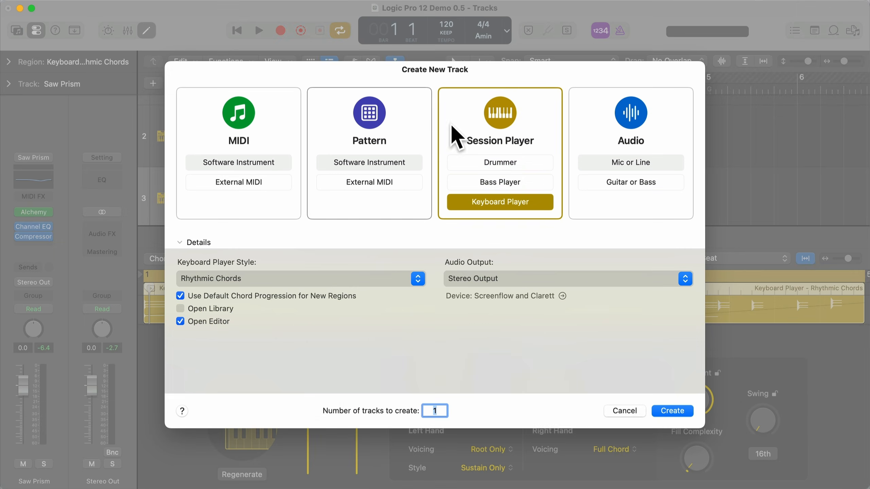
left_click(494, 162)
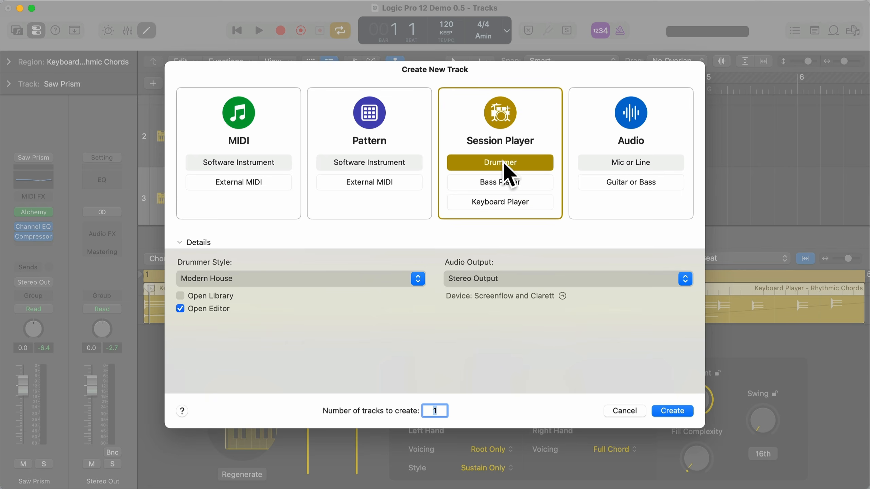
left_click(248, 277)
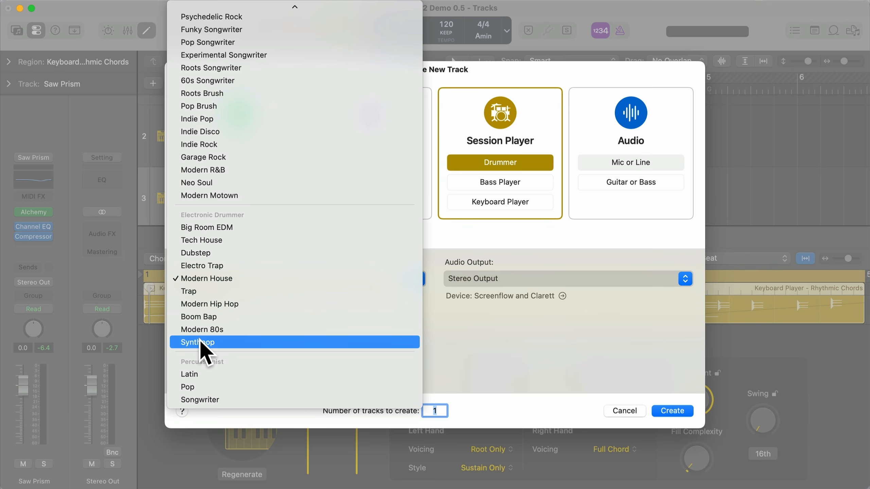
key("Escape")
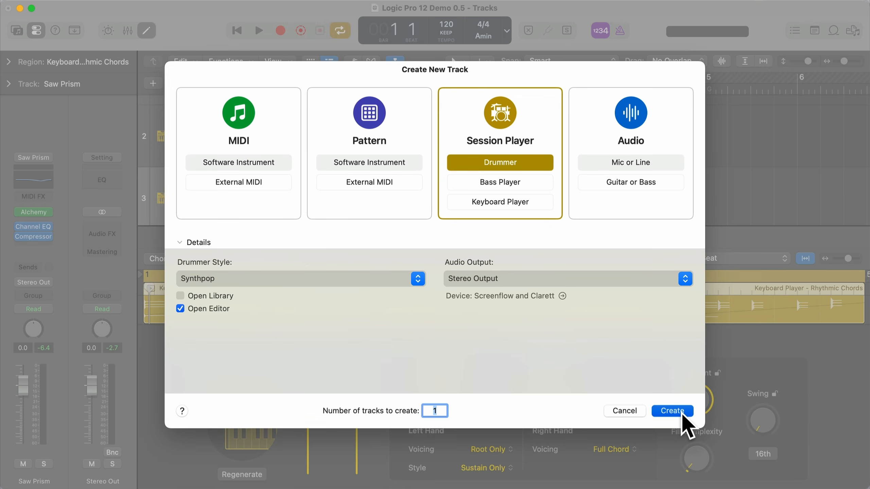
left_click(682, 413)
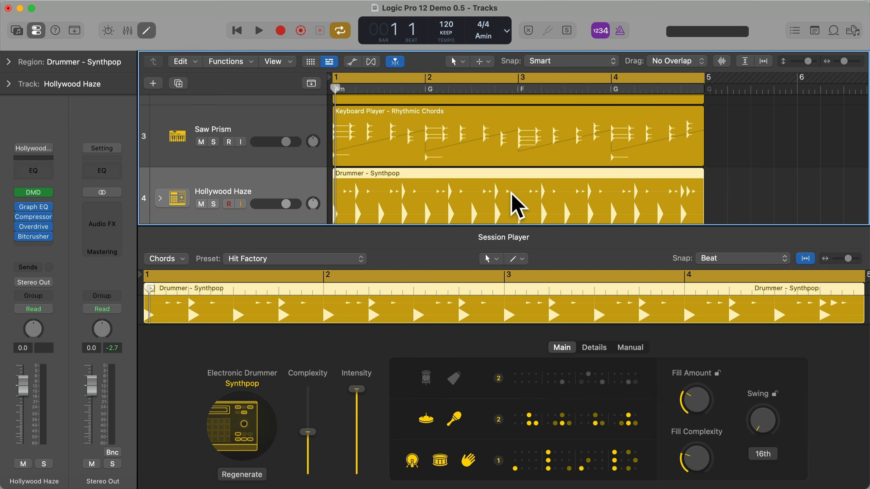
key("space")
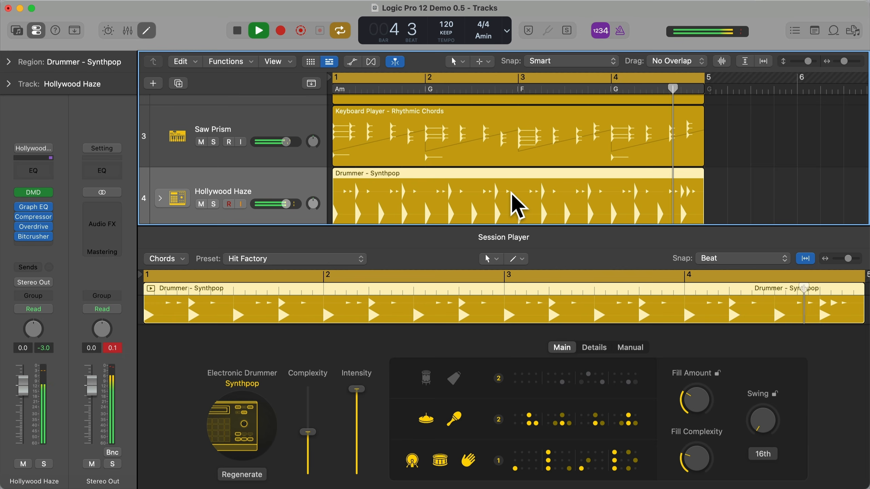
key("space")
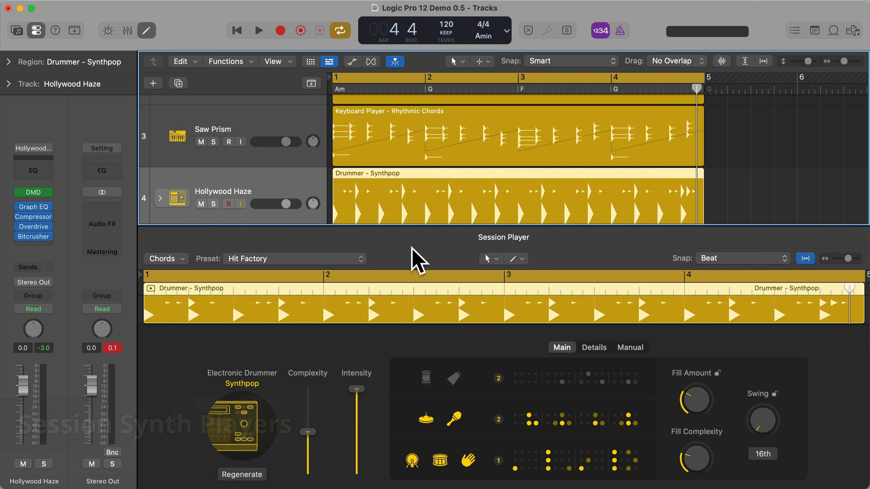
- Change the keyboard player region's style from Rhythmic Chords to Modulated Pad and start playback
left_click(397, 151)
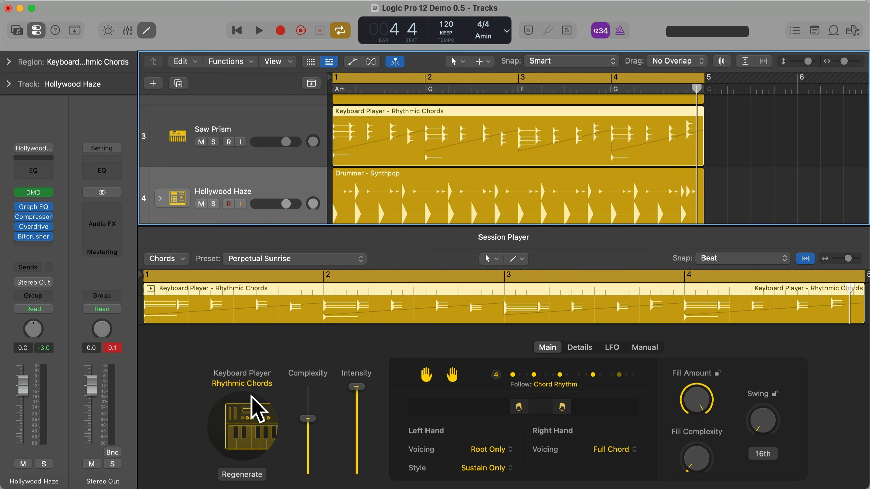
left_click(236, 402)
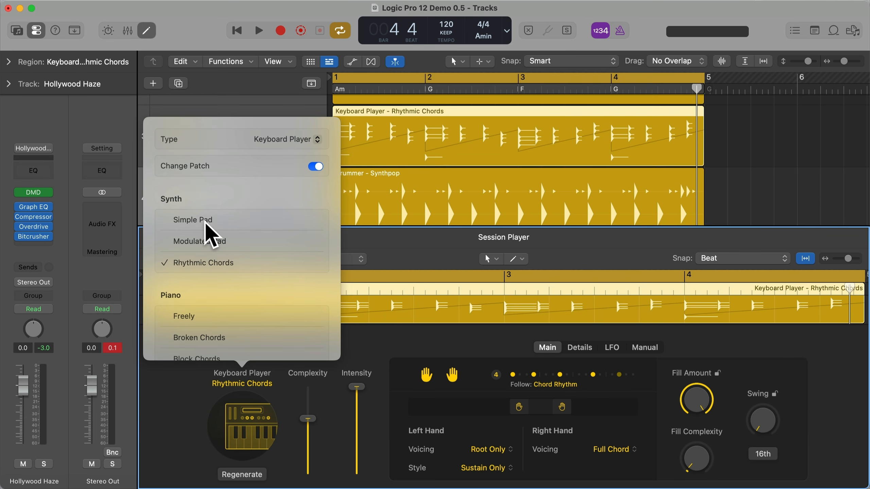
left_click(224, 241)
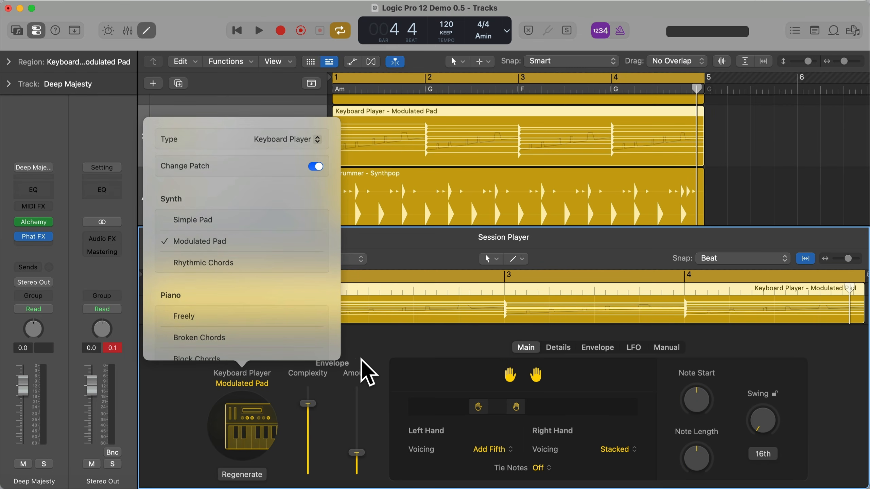
left_click(362, 359)
key("space")
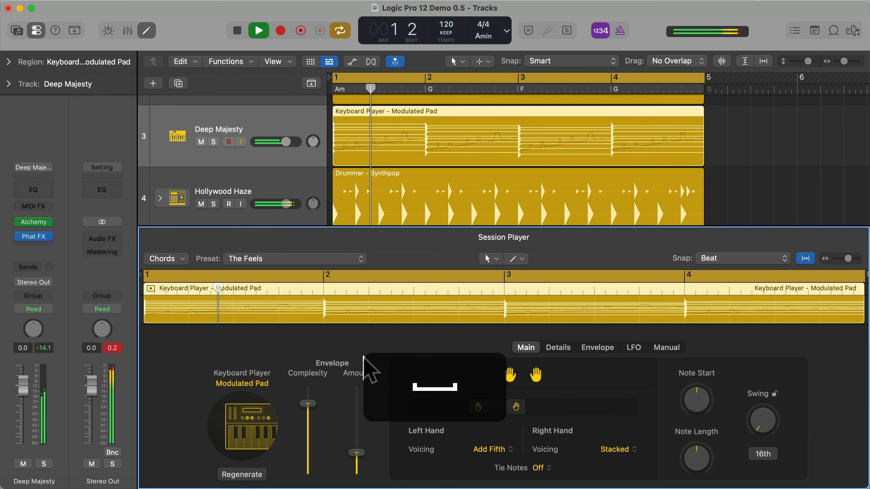
- Try the pad's envelope complexity at 100 % during playback, set the envelope amount to 32 %, and lower the complexity near its minimum
left_click_drag(358, 453, 307, 367)
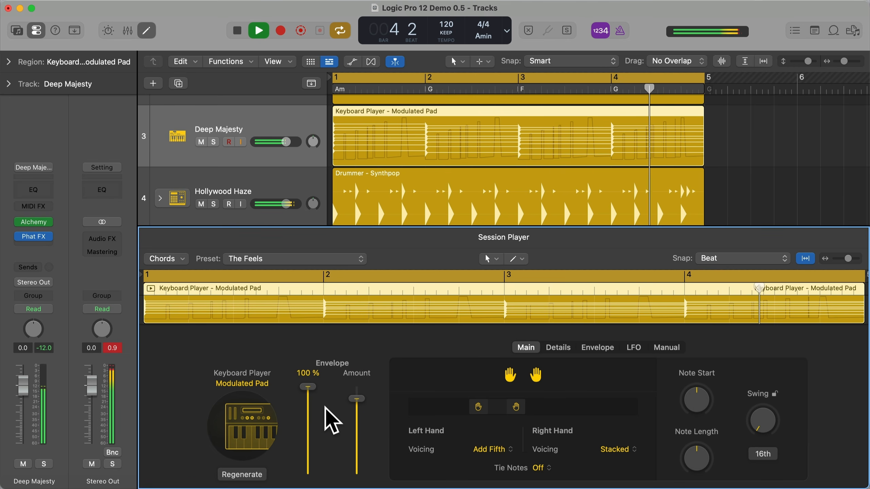
left_click_drag(356, 398, 362, 445)
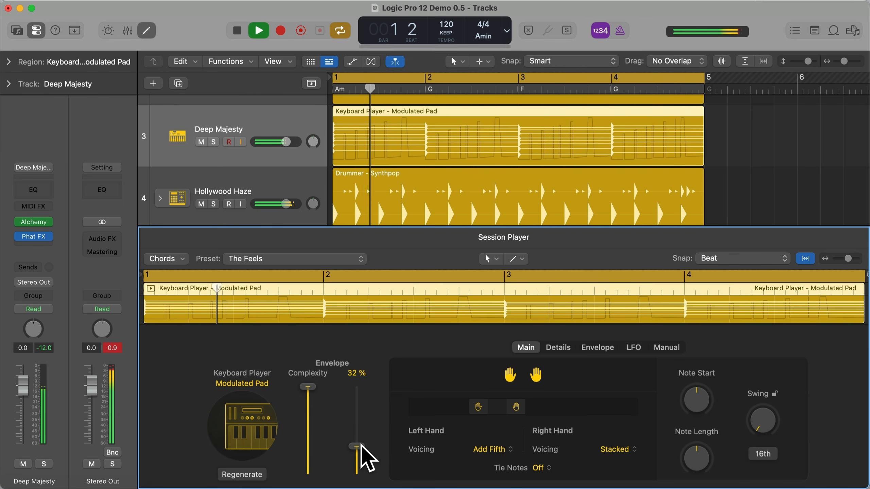
left_click_drag(306, 392, 316, 458)
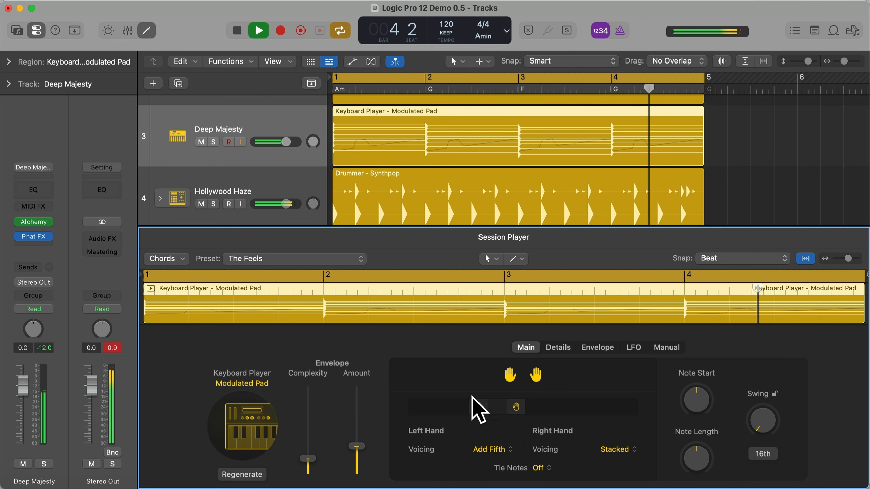
- Raise the Modulated Pad's LFO rate to 16.00 during playback
left_click(629, 346)
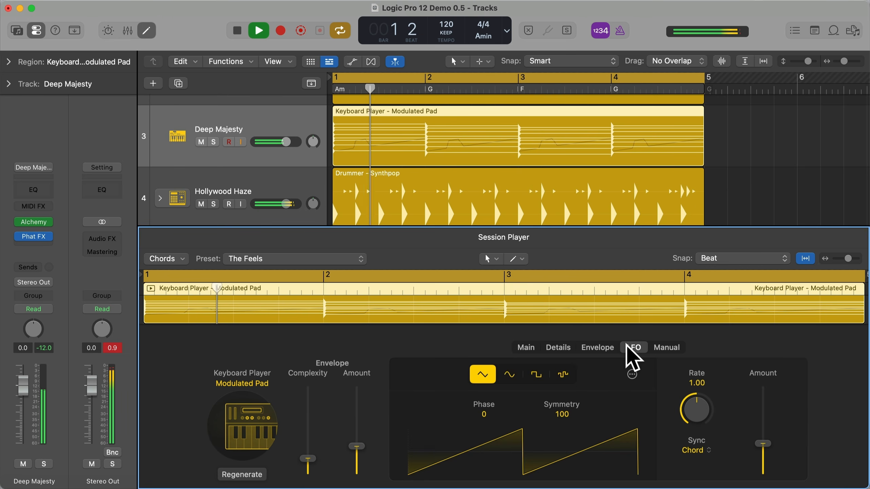
left_click_drag(693, 397, 687, 303)
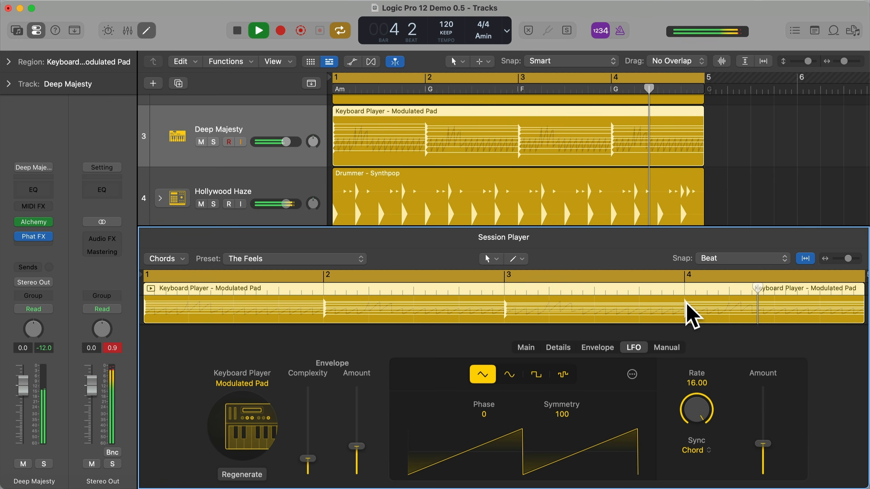
- Change the keyboard player region's style to Rhythmic Chords and set its LFO rate to 16.00
left_click(241, 415)
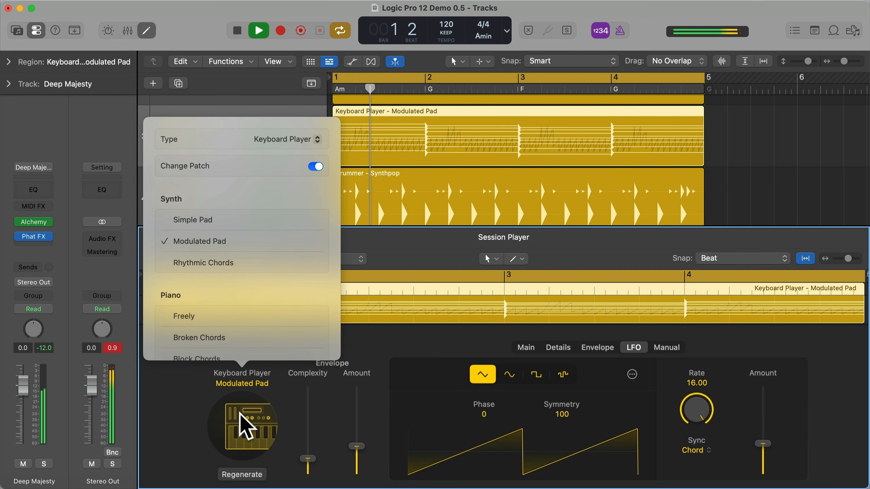
left_click(193, 263)
left_click(382, 228)
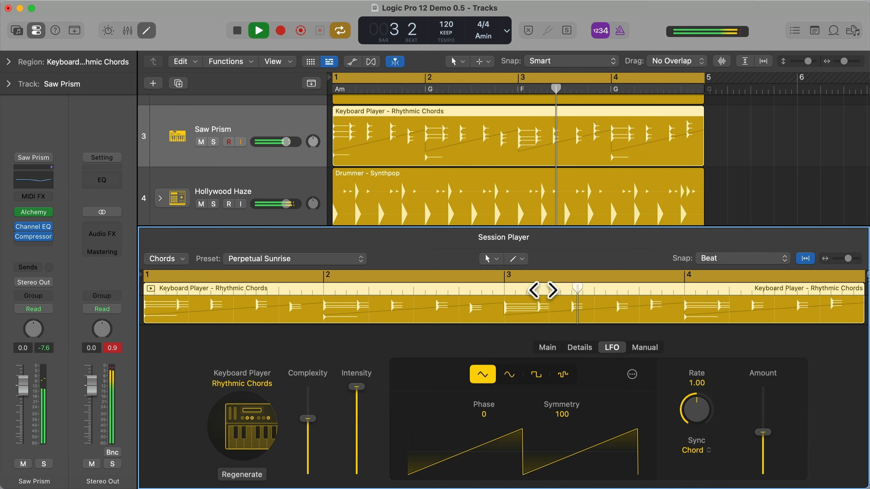
left_click_drag(695, 391, 695, 325)
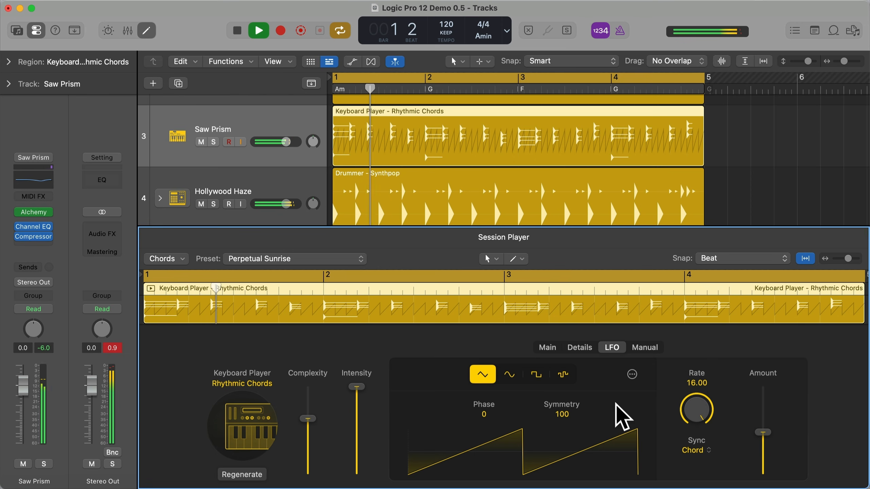
- Set the Rhythmic Chords complexity to maximum, lower the intensity to about one third, and stop playback
left_click_drag(312, 421, 313, 364)
left_click_drag(352, 388, 363, 445)
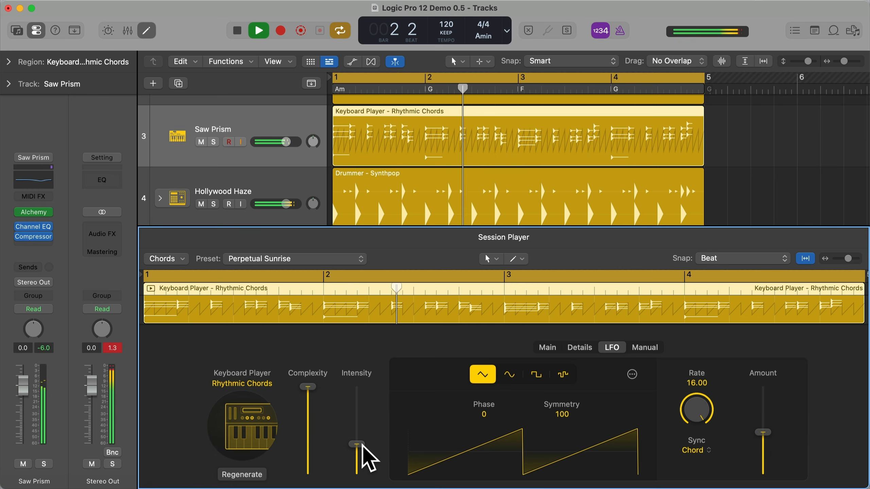
key("space")
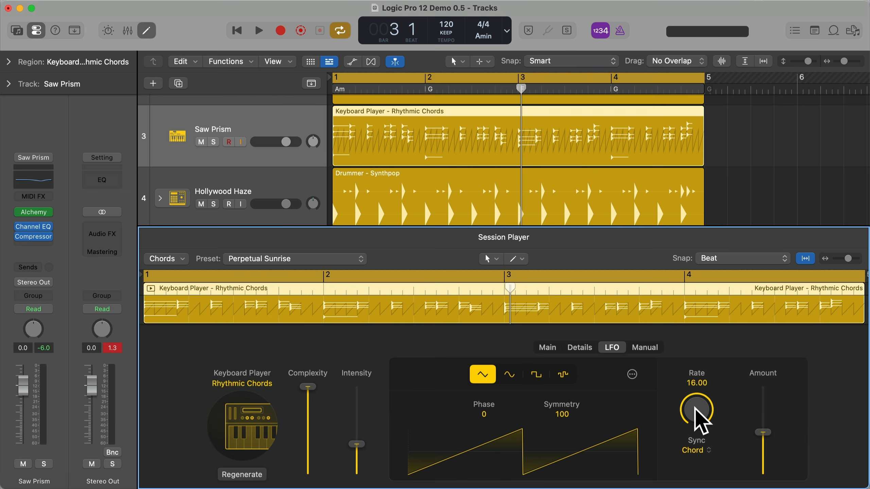
- Change the bass player region's style from 808 Bass to Pump Bass, audition it in the mix and soloed, and stop playback
scroll(301, 204, "up", 3)
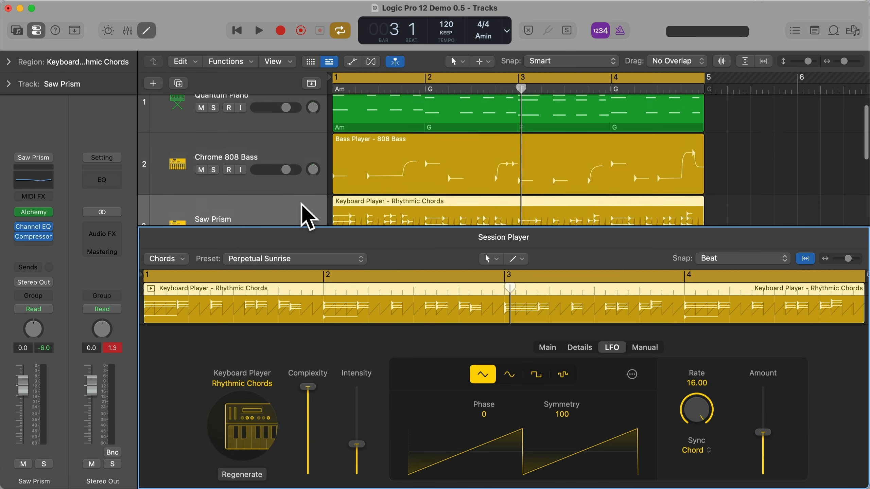
left_click(412, 160)
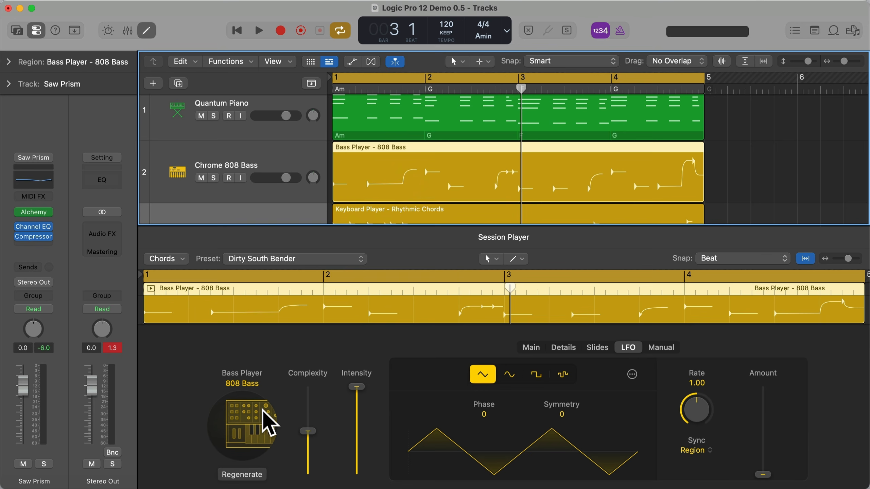
left_click(268, 427)
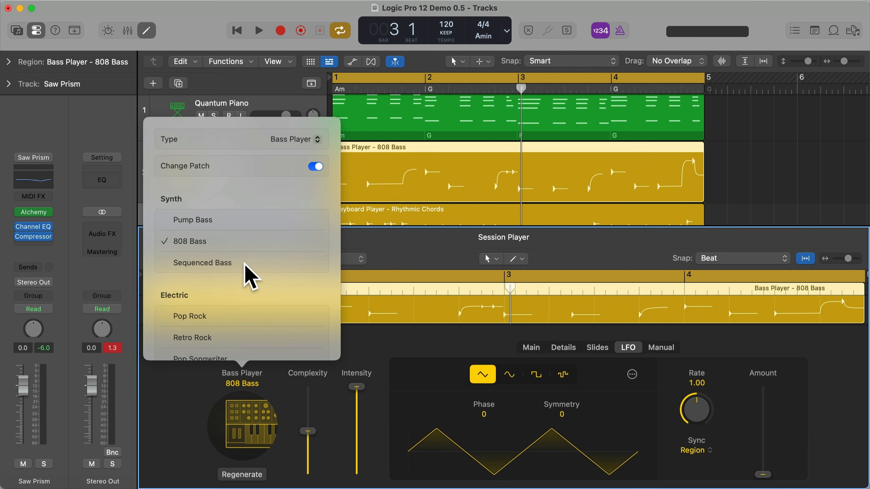
left_click(212, 220)
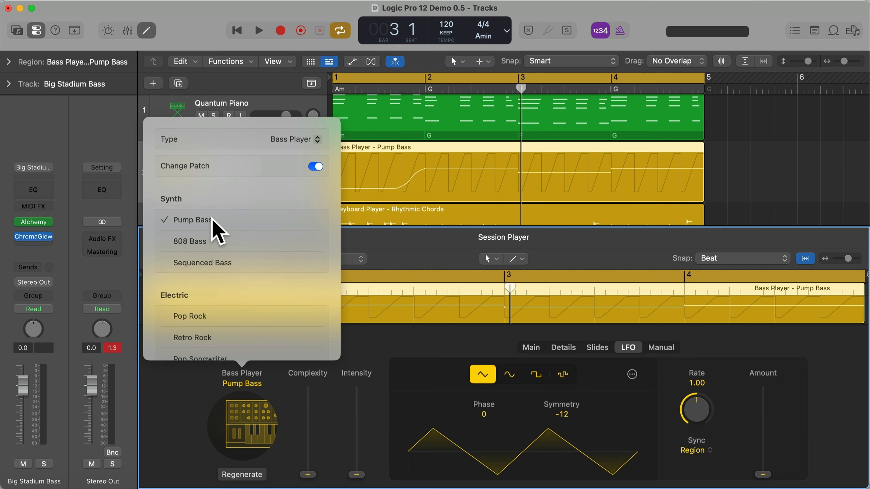
key("space")
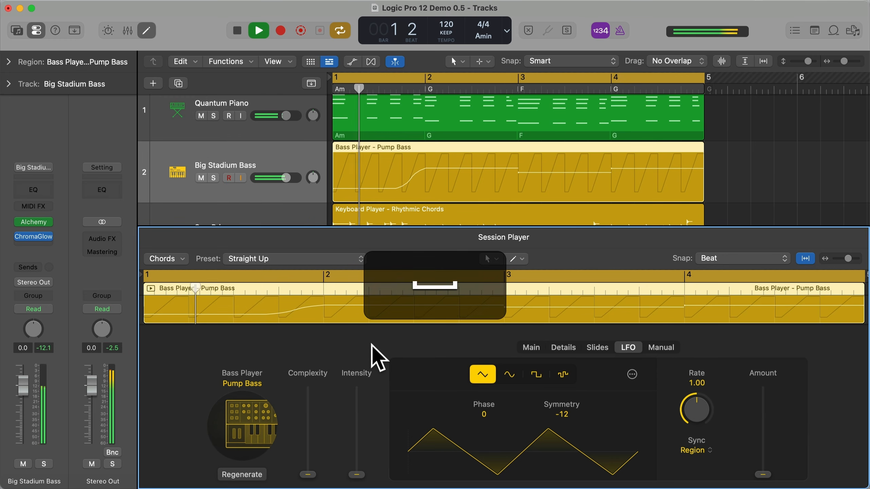
key("s")
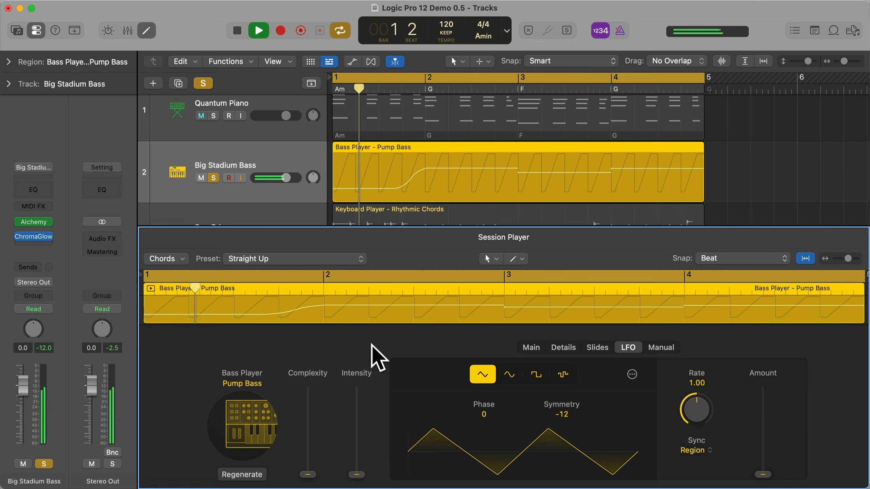
key("space")
- Change the soloed bass player region's style back to 808 Bass and audition it
left_click(250, 411)
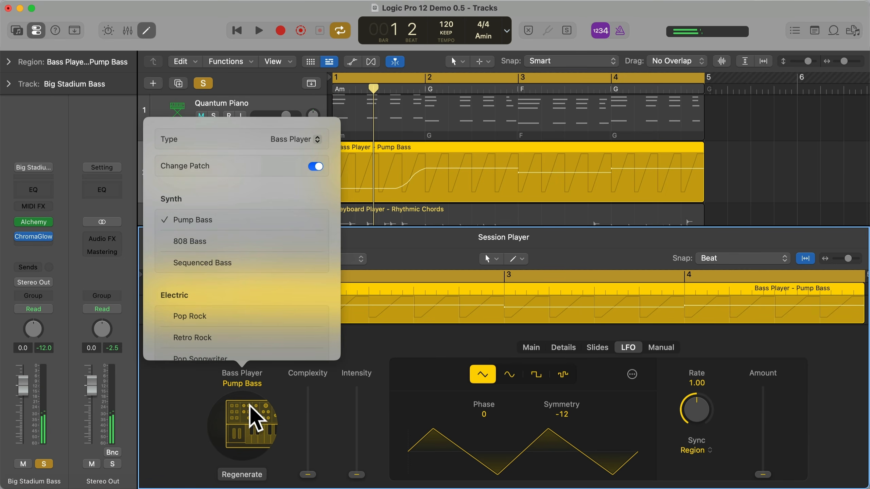
left_click(194, 247)
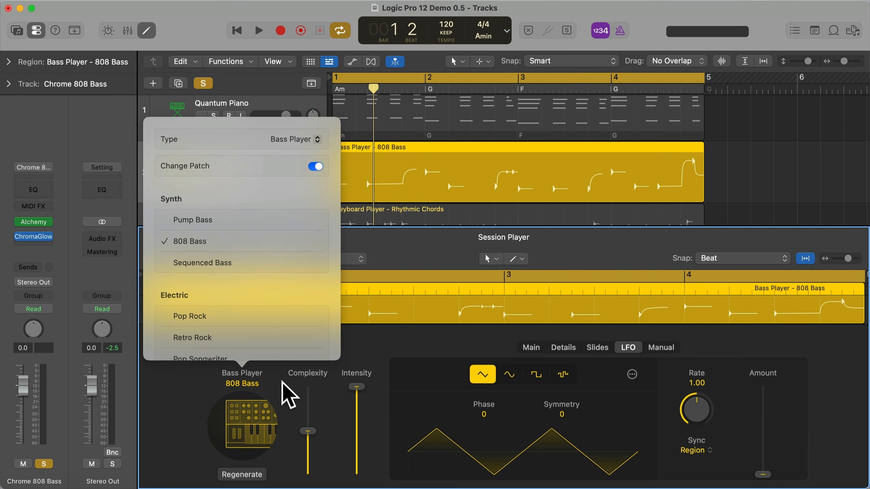
key("space")
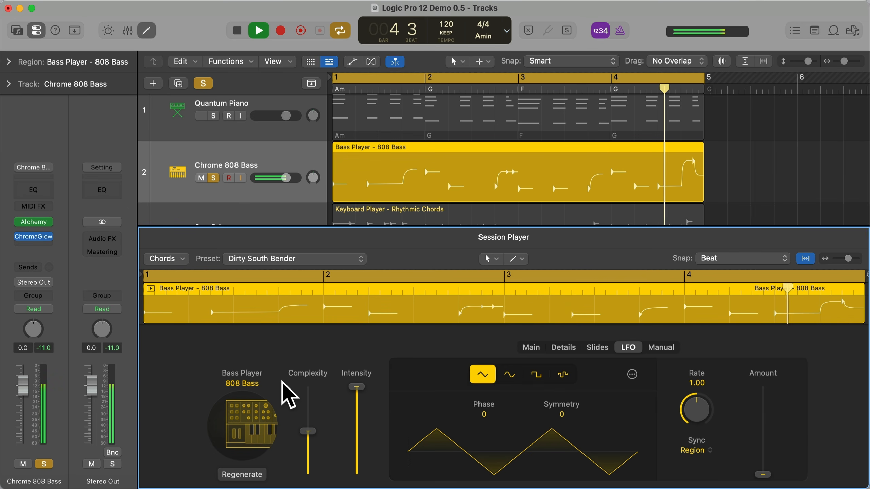
key("space")
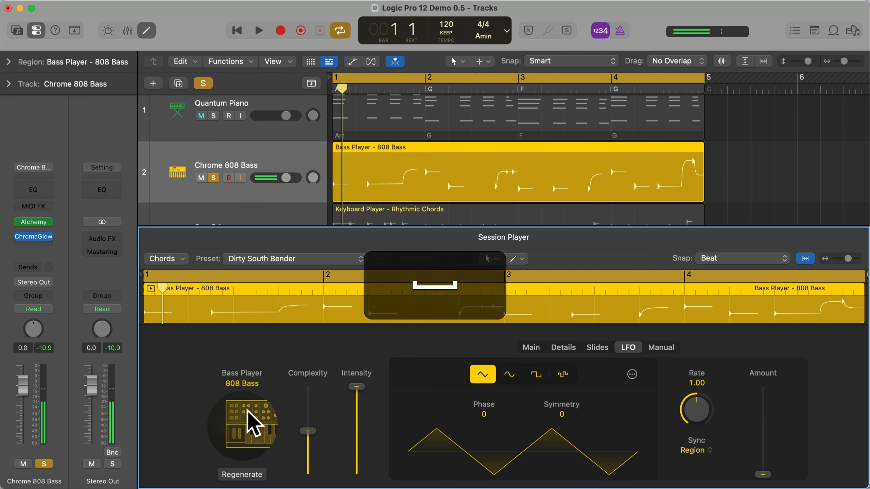
- Change the bass player region's style to Sequenced Bass, audition it soloed, and unsolo the track to hear it with the full arrangement
left_click(253, 423)
left_click(214, 264)
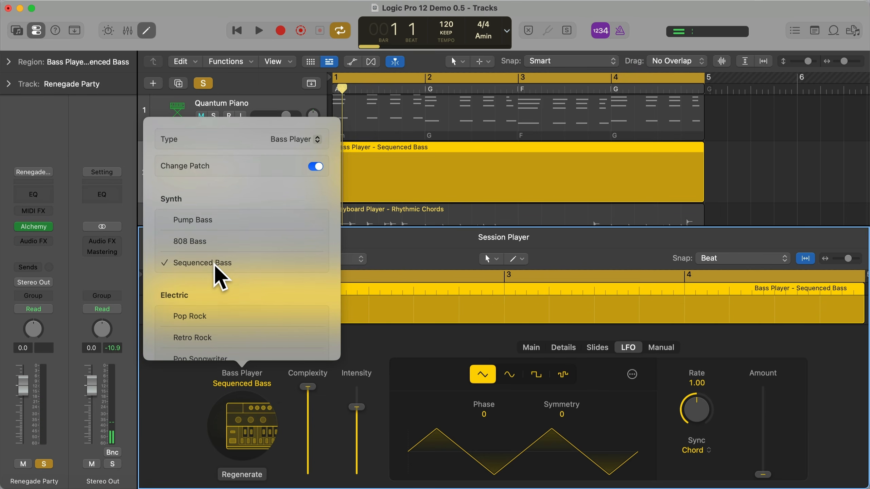
left_click(283, 380)
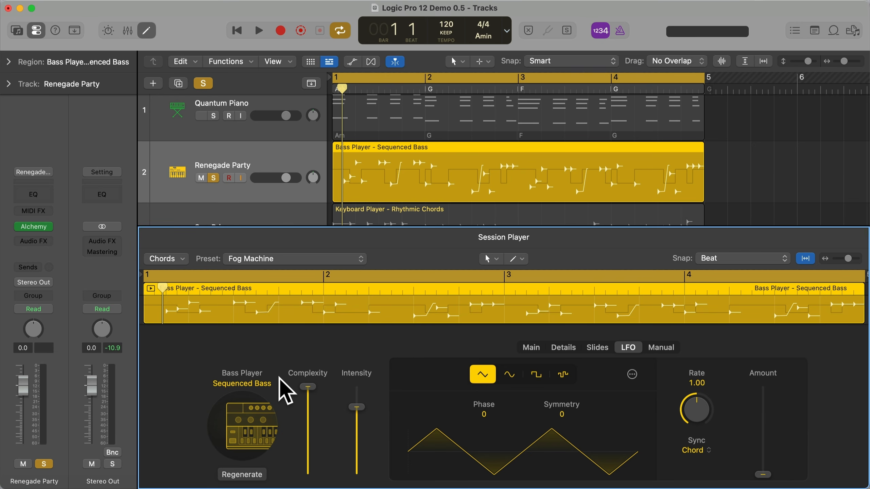
key("space")
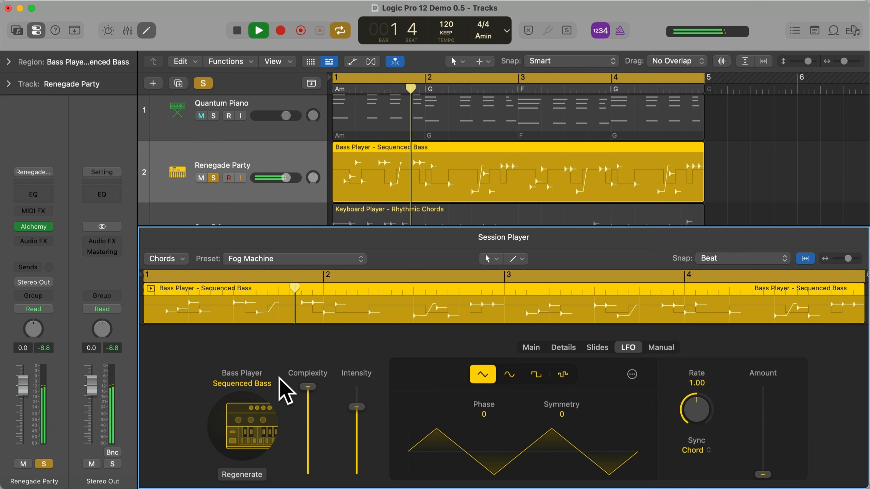
key("s")
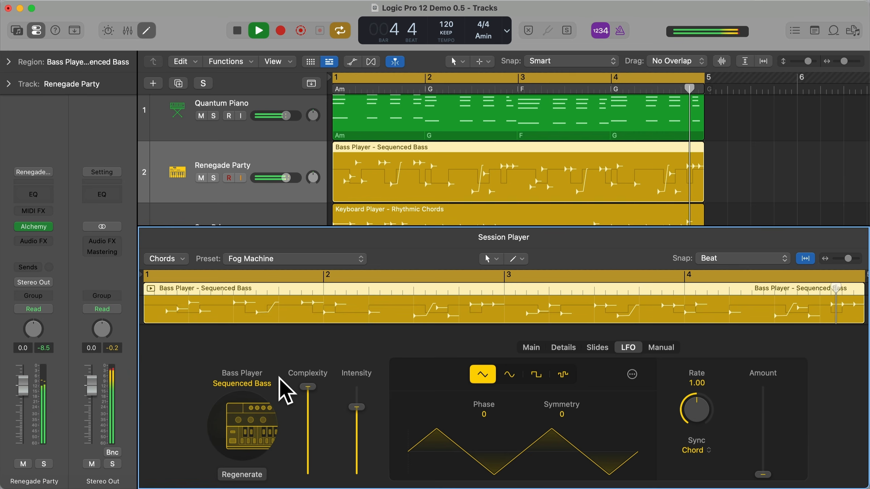
- Try the Pump Bass style with the full arrangement, set the bass player region to 808 Bass, and stop playback
left_click(240, 420)
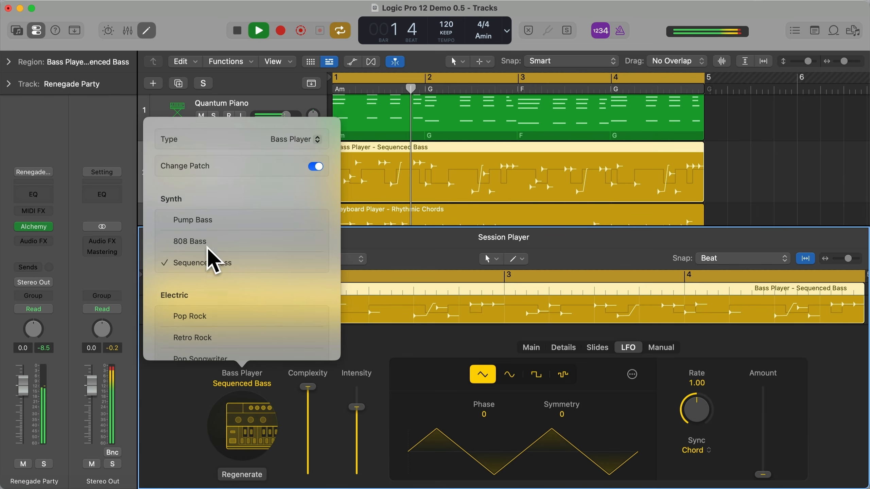
left_click(208, 219)
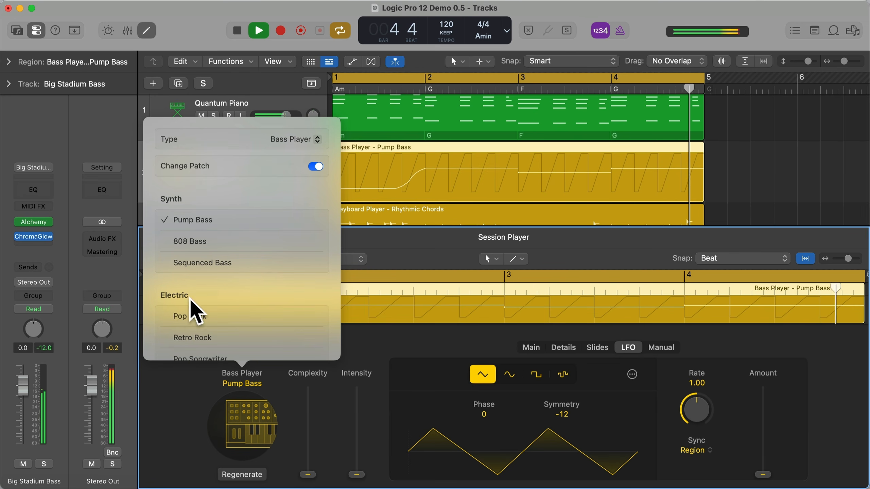
left_click(201, 240)
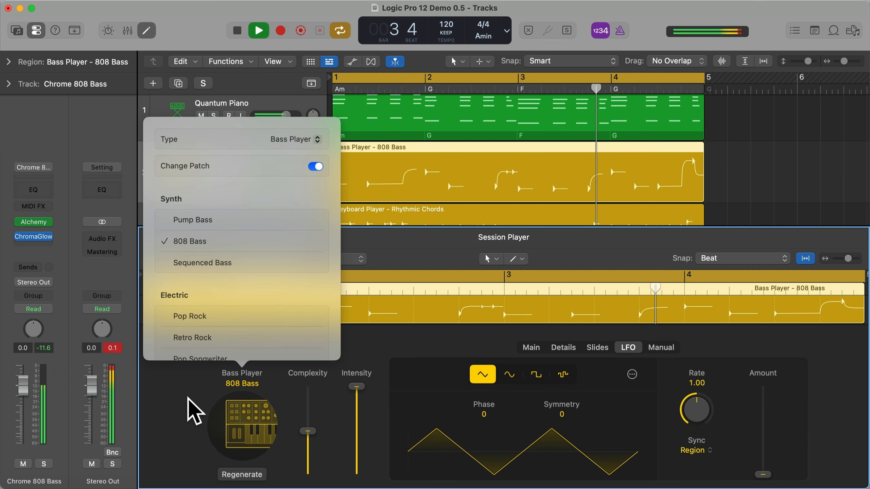
left_click(194, 411)
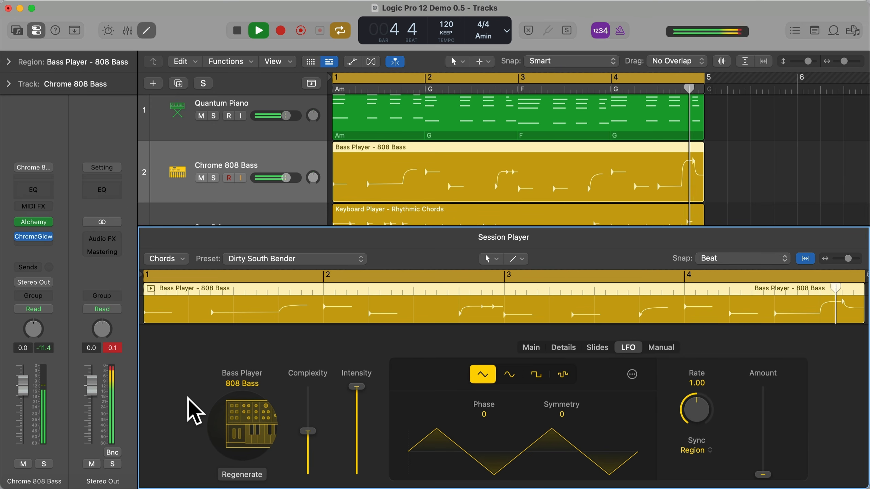
key("space")
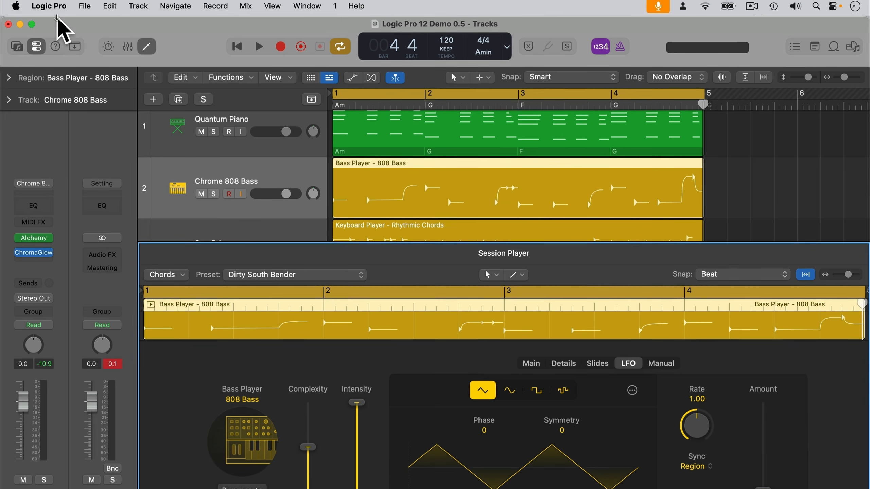
- Open the Sound Library and update the Vintage Synths instrument pack
left_click(51, 11)
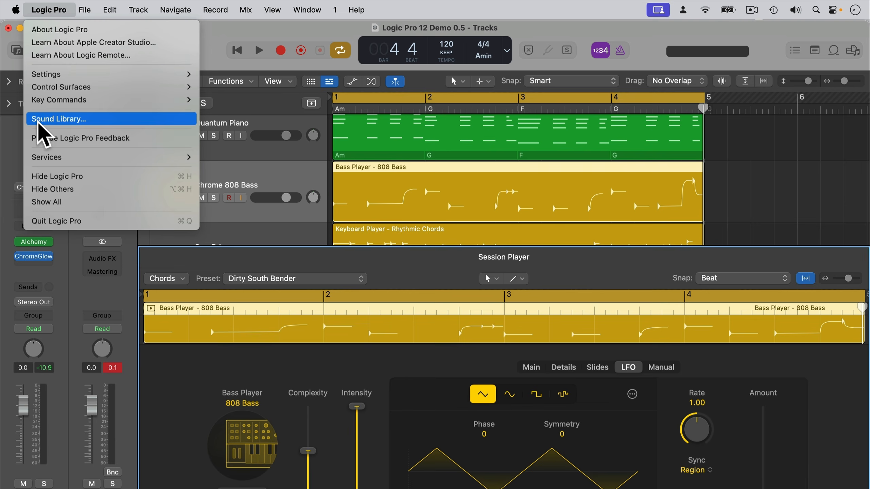
left_click(70, 118)
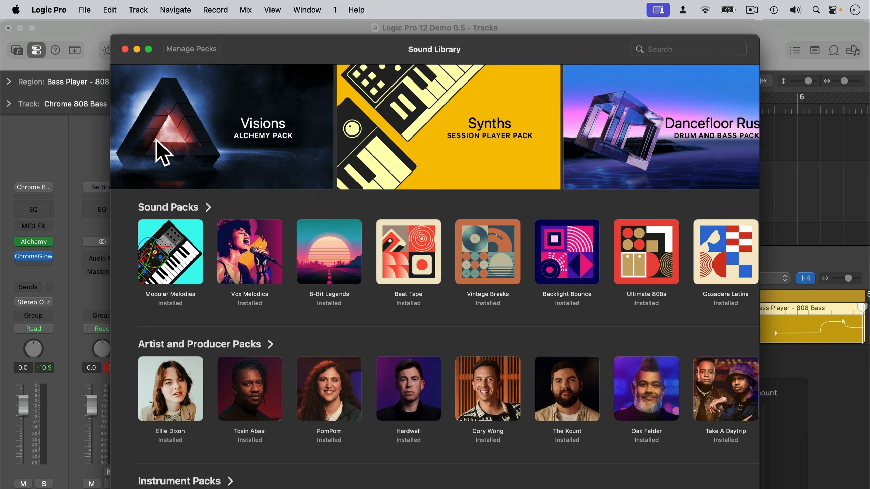
scroll(332, 292, "down", 3)
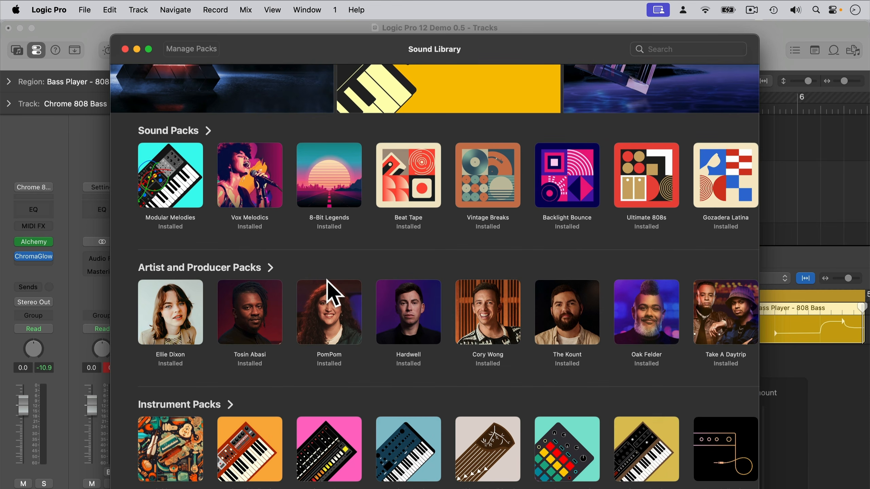
left_click(644, 440)
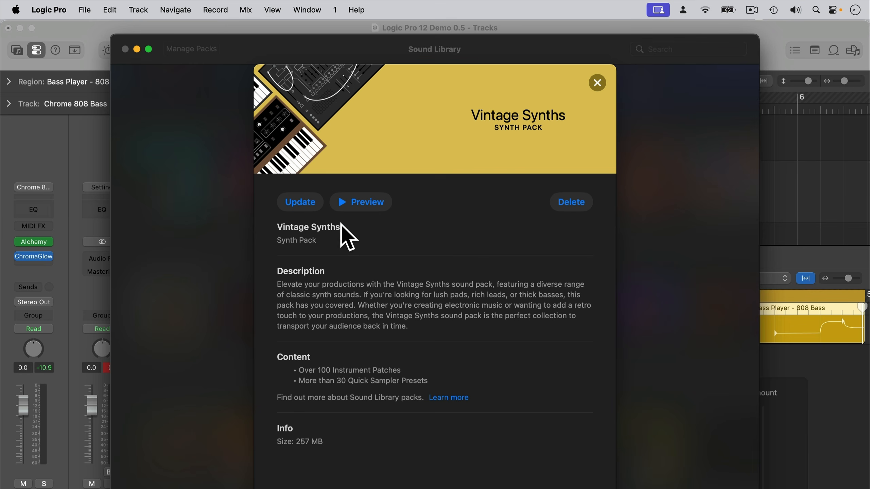
left_click(301, 203)
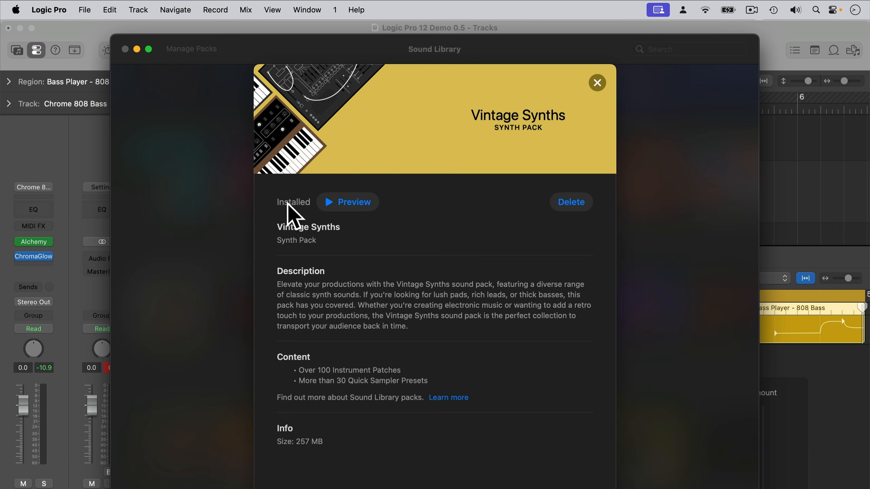
- Listen to the Vintage Synths pack preview, stop it, and close the Sound Library
left_click(328, 204)
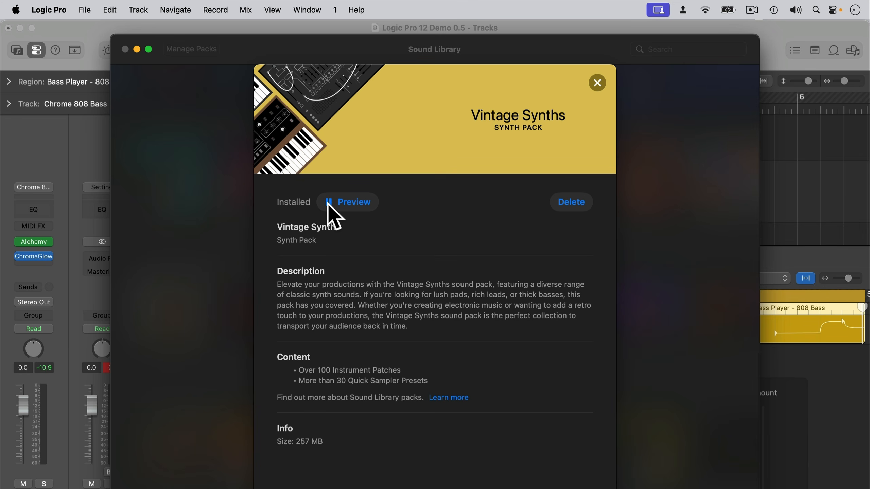
left_click(329, 203)
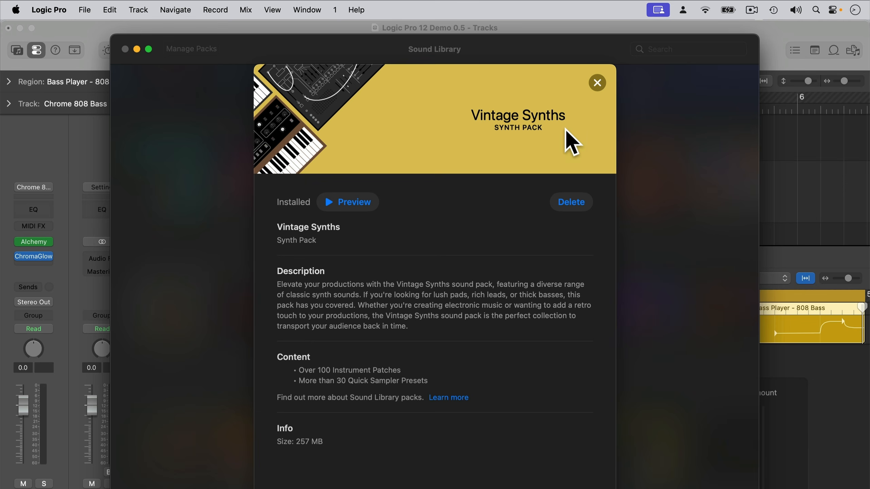
left_click(597, 84)
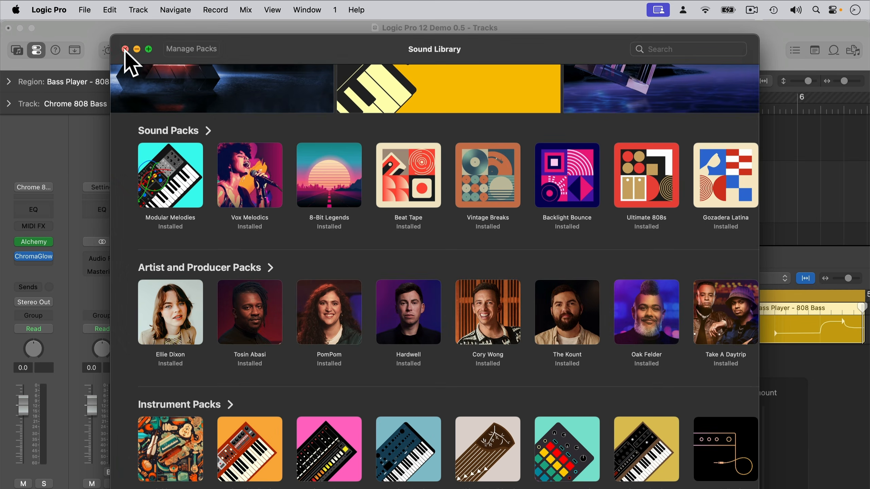
left_click(125, 49)
- Check where the Sound Library is stored in the general settings, and close the settings window
left_click(47, 9)
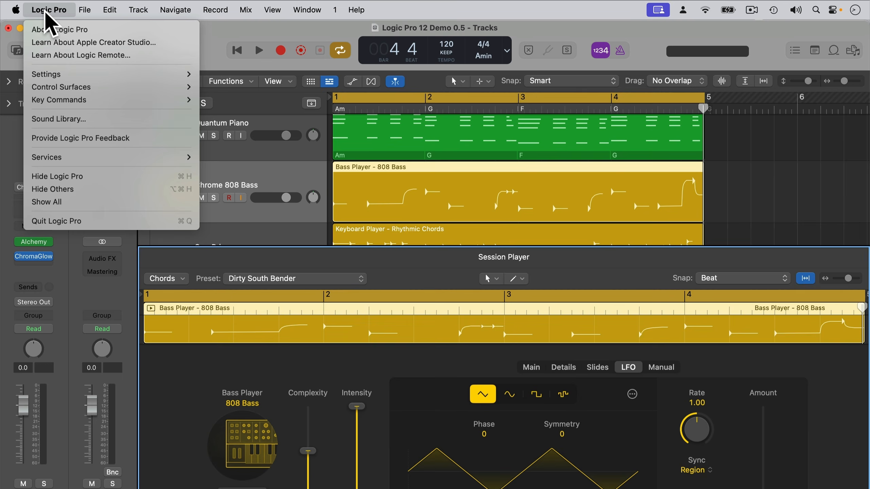
mouse_move(55, 75)
left_click(229, 75)
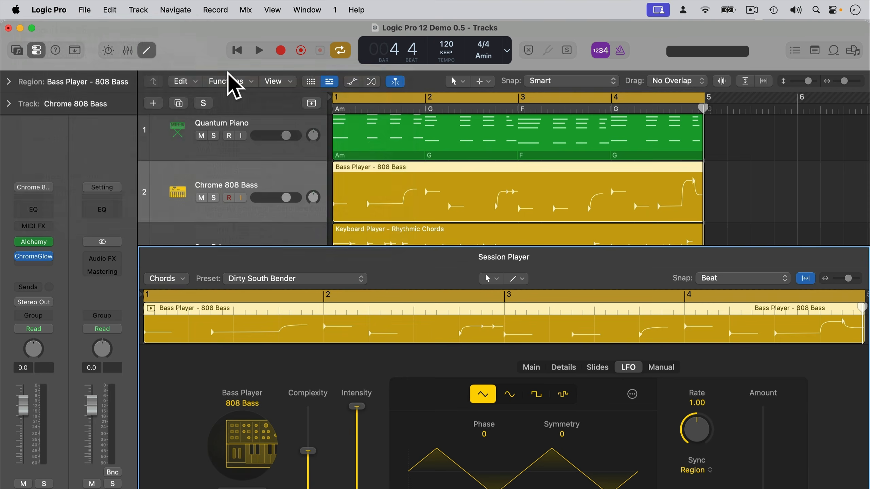
left_click(498, 88)
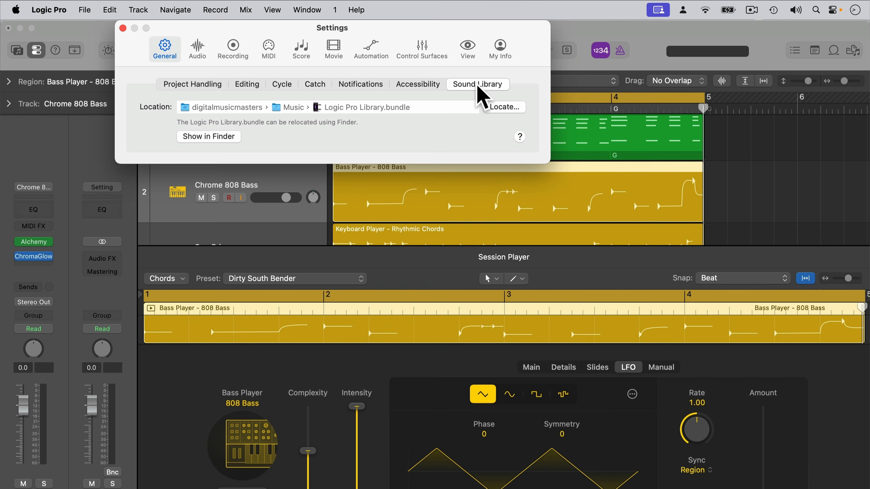
left_click(123, 28)
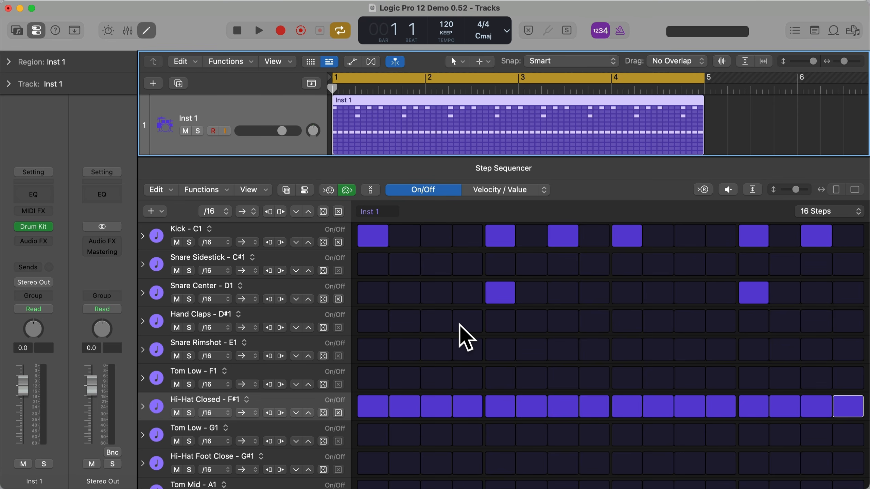
- Audition the drum pattern in the Step Sequencer, and randomize the Hand Claps row's on/off steps several times
key("space")
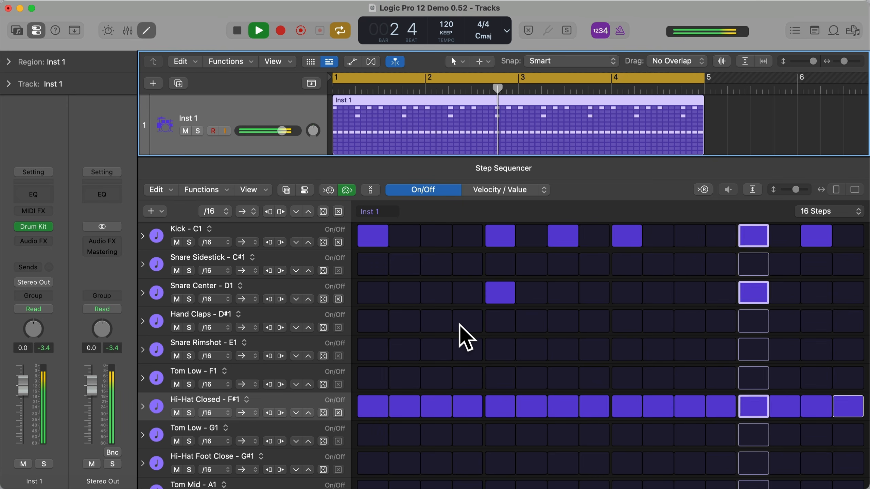
key("space")
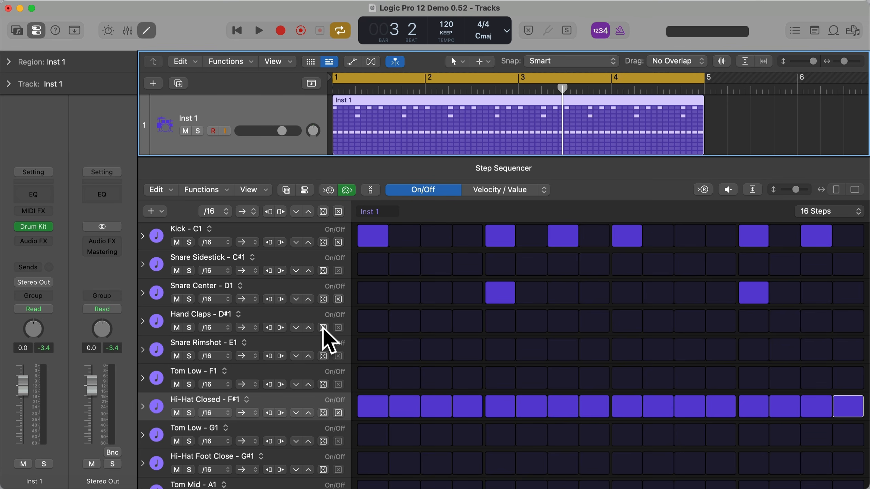
left_click(323, 328)
left_click(323, 327)
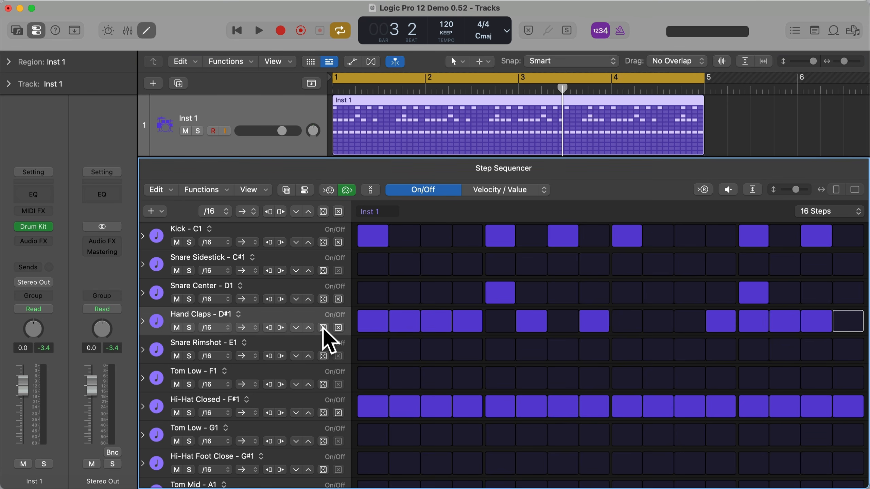
left_click(323, 327)
left_click(323, 328)
- Randomize the Hand Claps steps again several times during playback to compare variations, and stop playback
key("space")
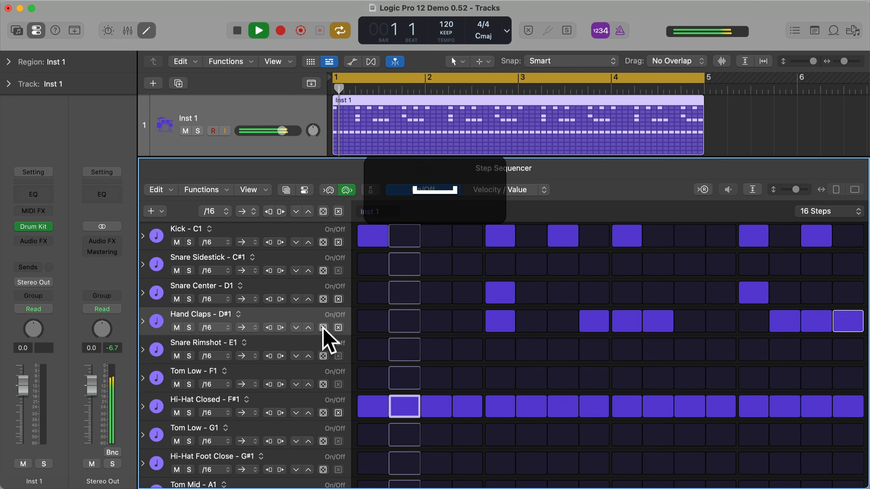
left_click(323, 327)
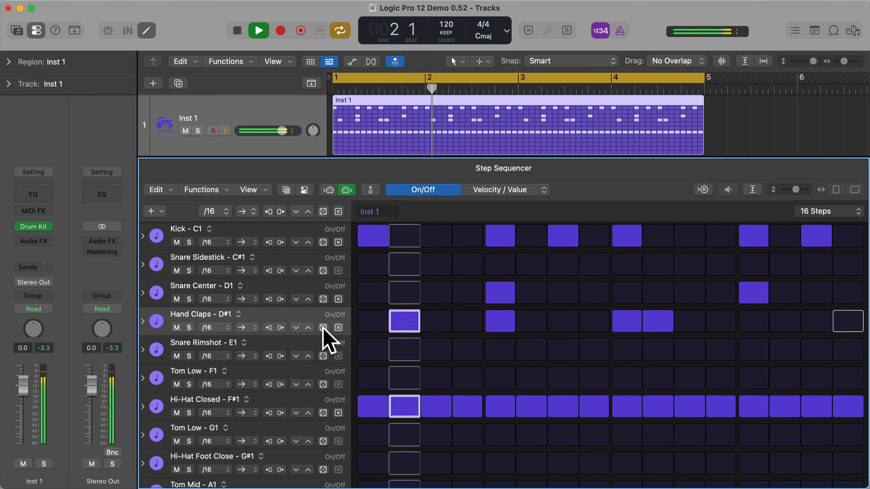
left_click(323, 328)
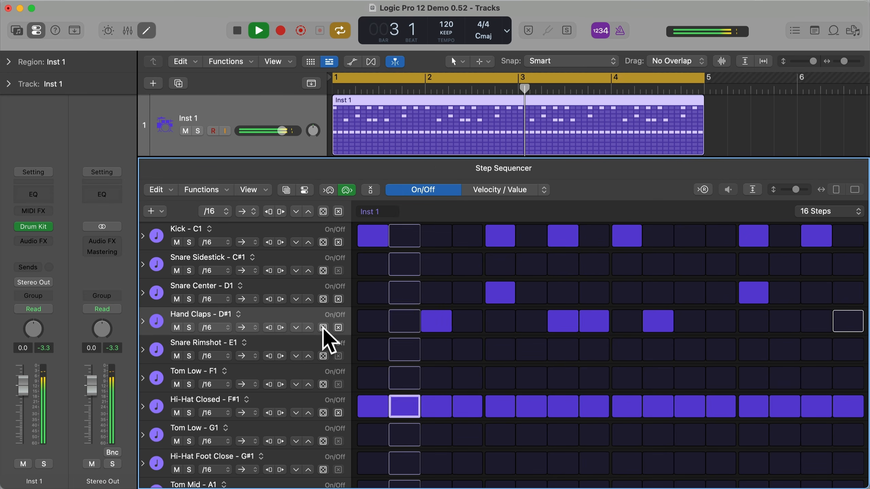
left_click(323, 328)
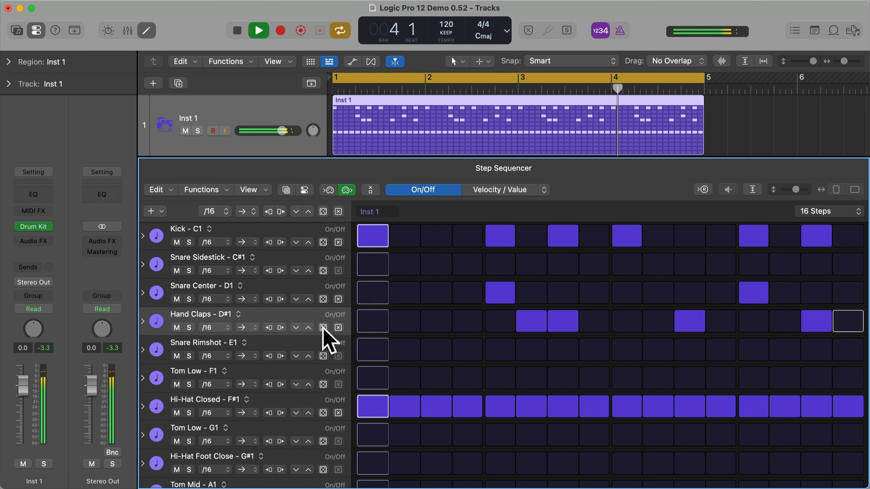
key("space")
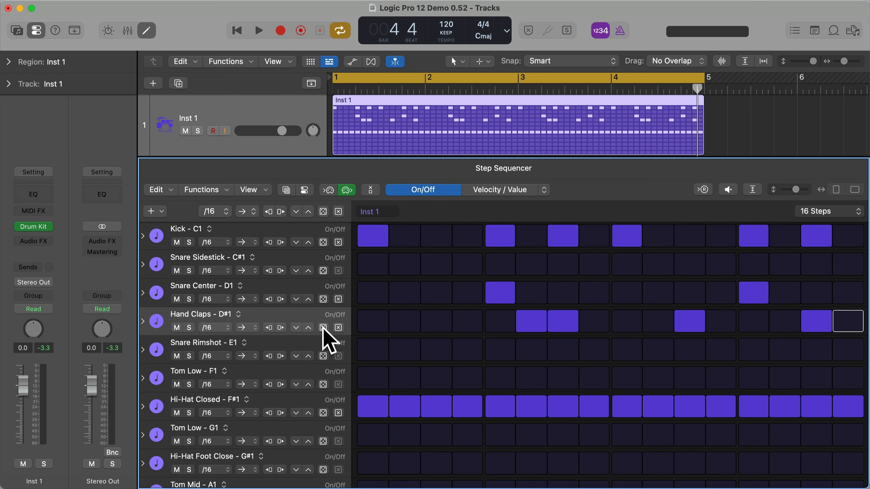
- Turn Hand Claps steps 3 and 8 on and step 6 off, audition the edited pattern, and clear the row
left_click(371, 325)
left_click(441, 325)
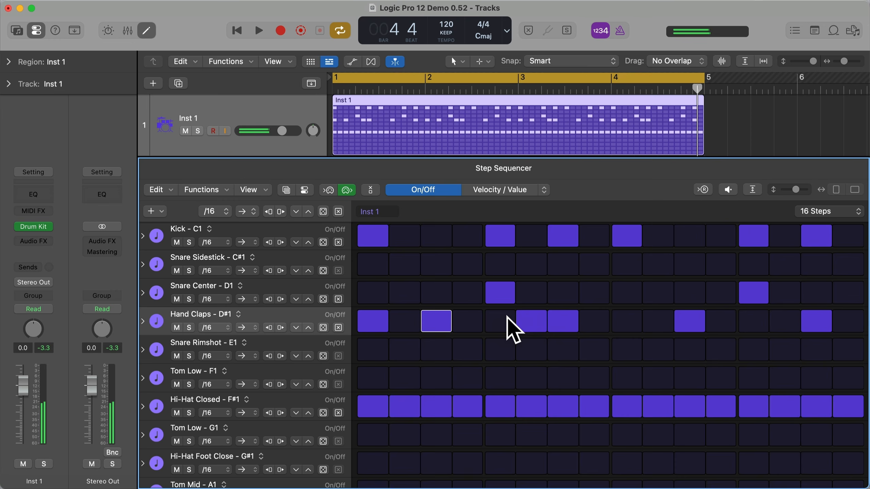
left_click(537, 321)
key("space")
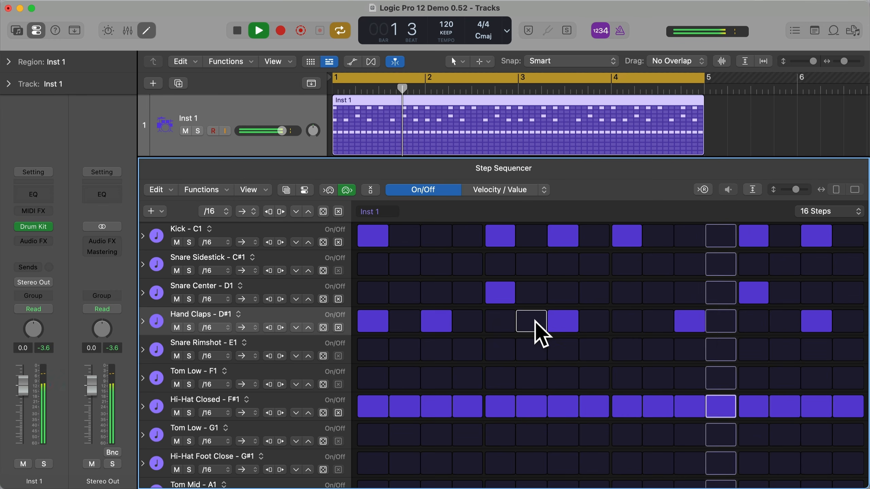
left_click(596, 327)
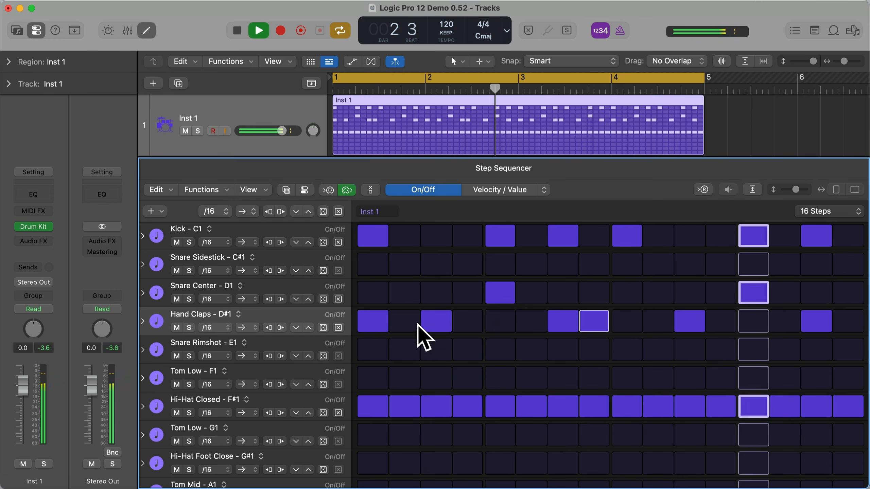
left_click(376, 324)
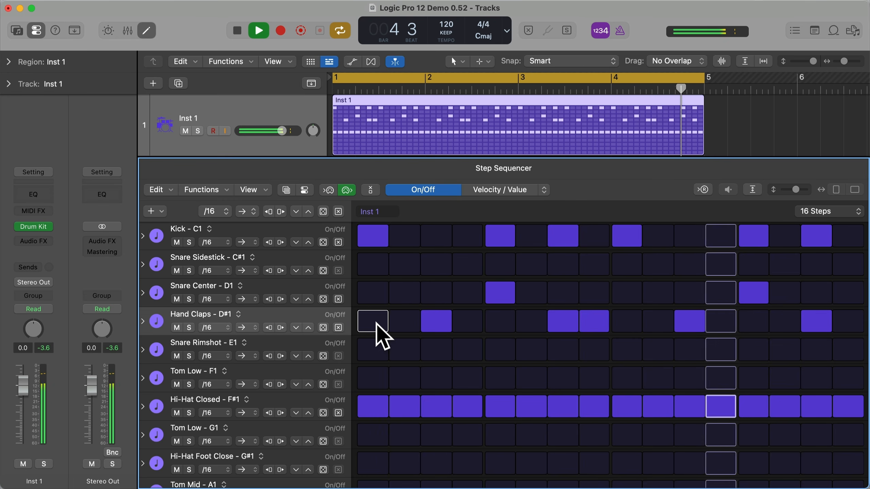
key("space")
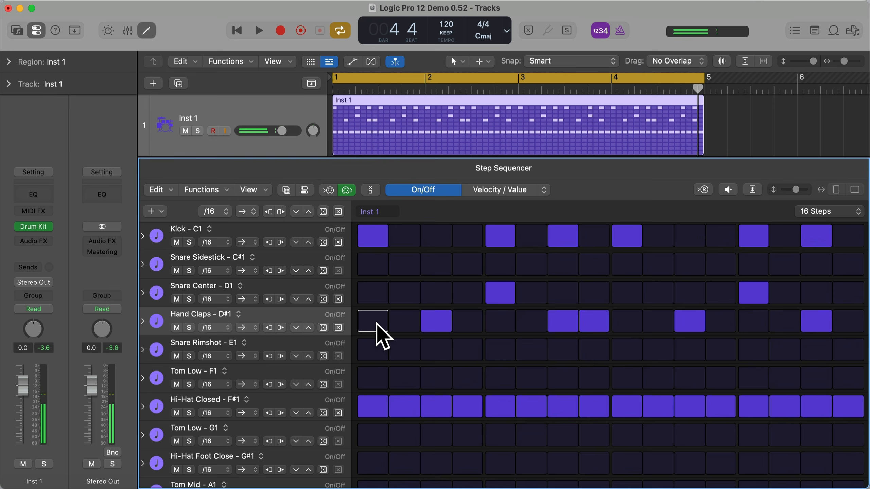
left_click(338, 328)
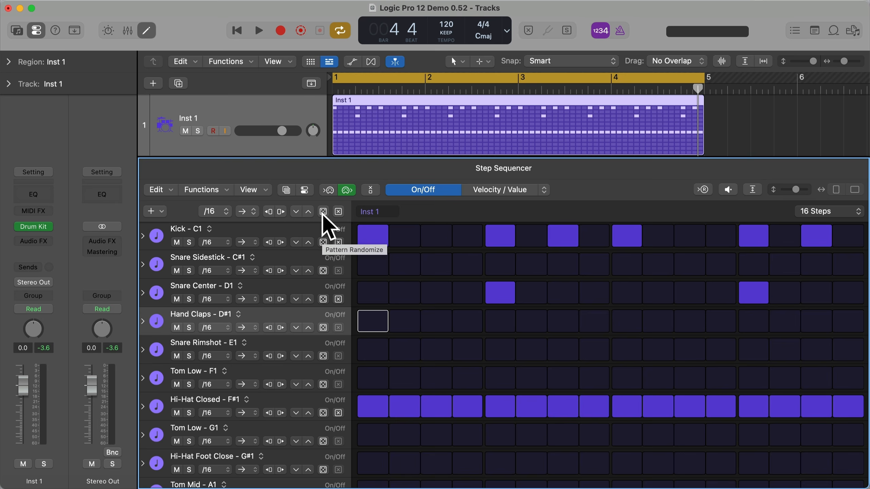
- Randomize the velocities of all rows several times while auditioning the pattern, reset them, and return to On/Off editing
left_click(495, 193)
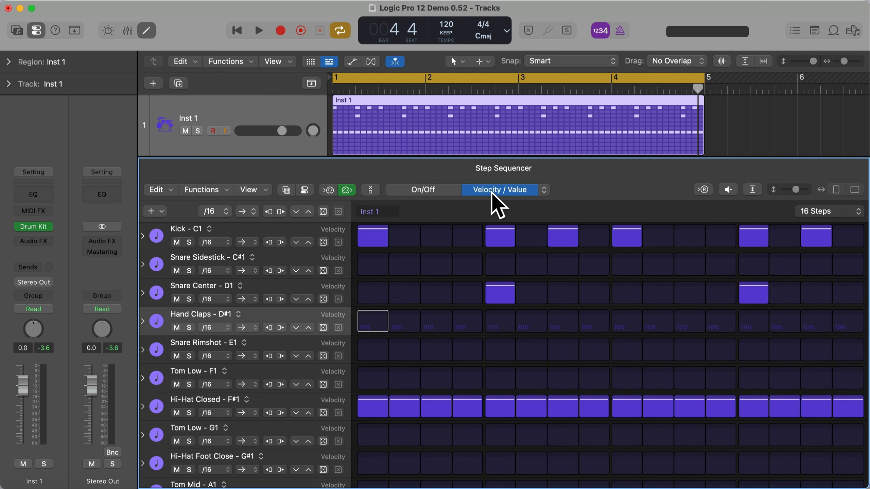
left_click(323, 213)
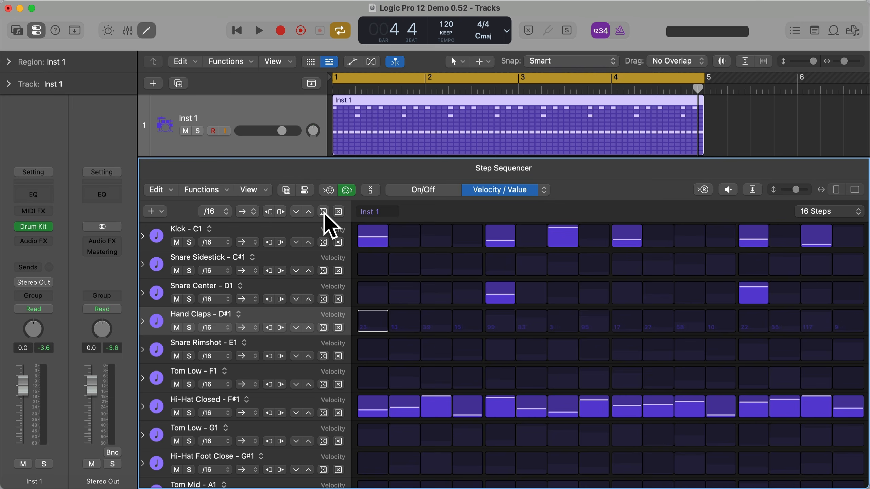
left_click(323, 212)
key("space")
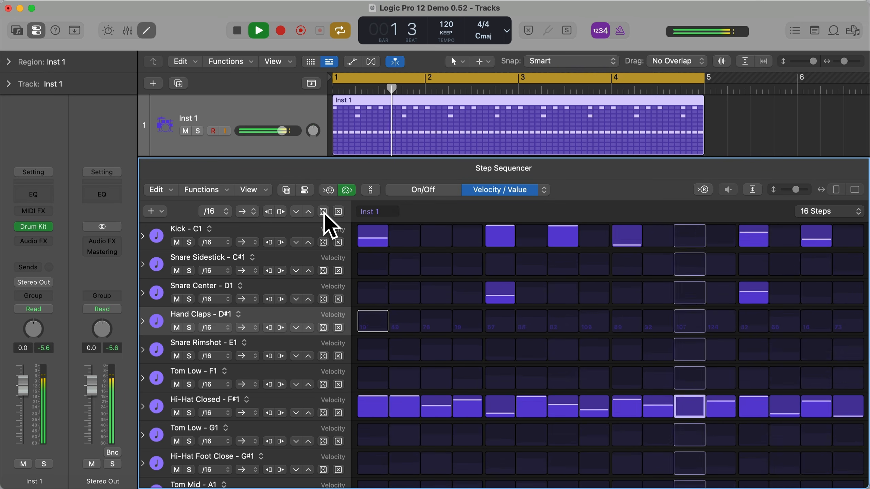
left_click(324, 212)
left_click(323, 212)
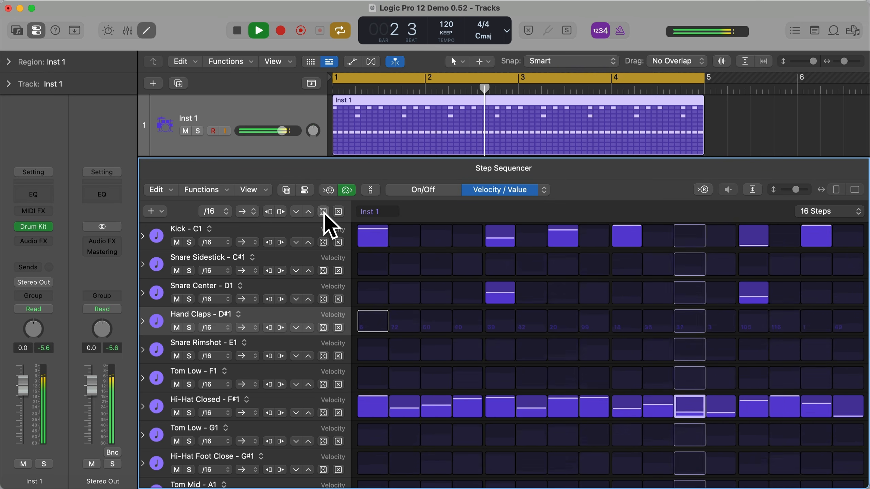
left_click(324, 212)
key("space")
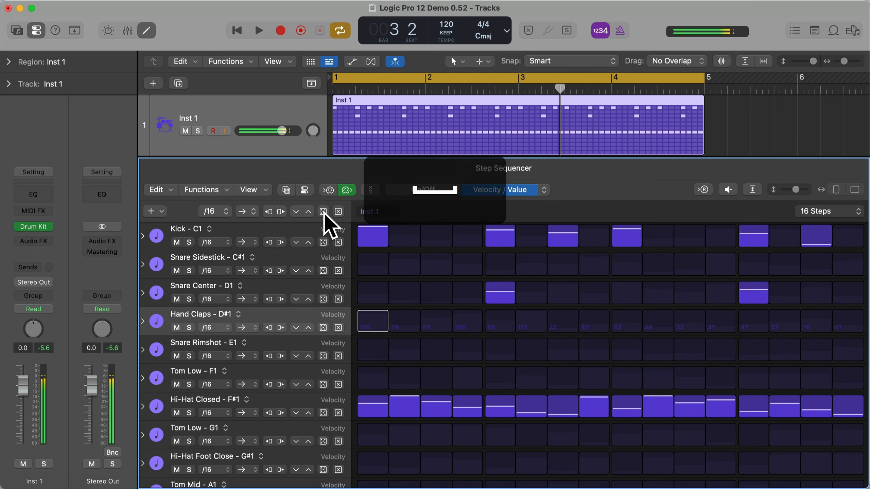
left_click(338, 212)
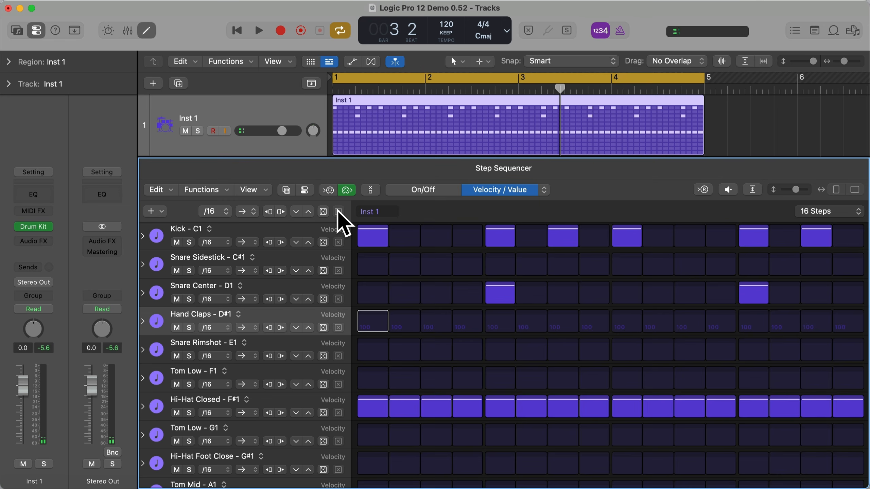
left_click(423, 189)
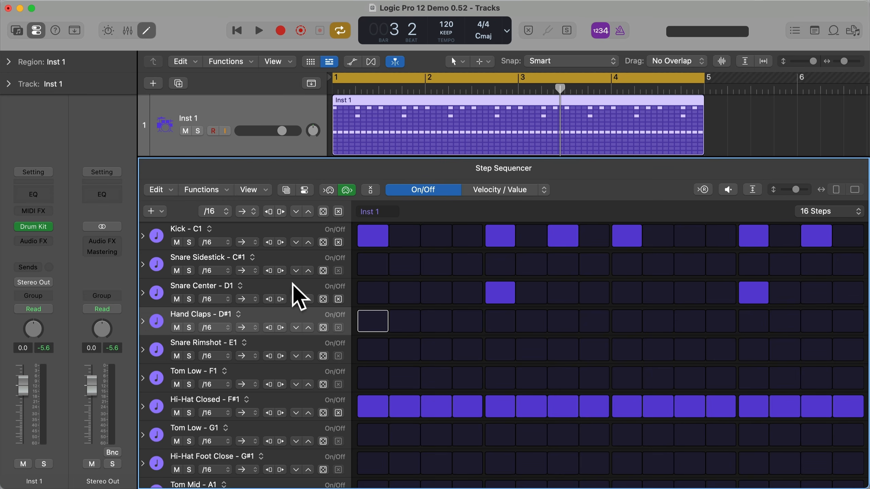
- Expand the Hi-Hat Closed row's subrows and randomize its Velocity subrow several times while auditioning the pattern
left_click(143, 407)
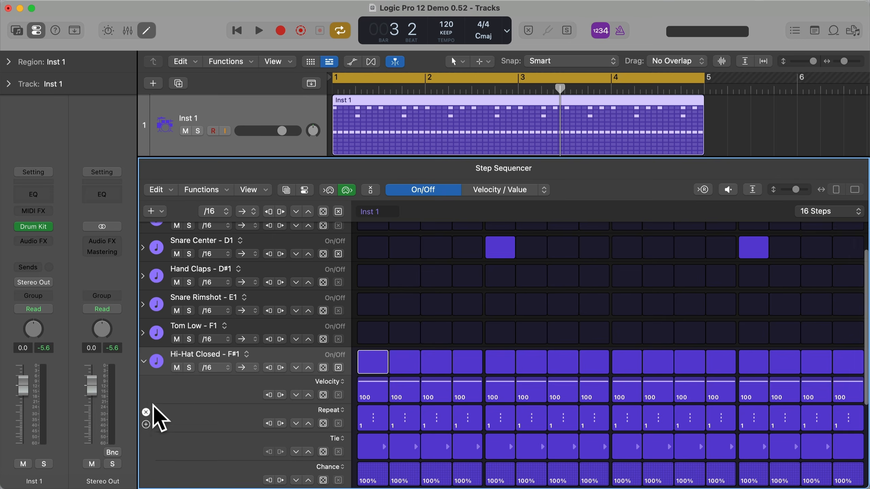
scroll(241, 384, "down", 5)
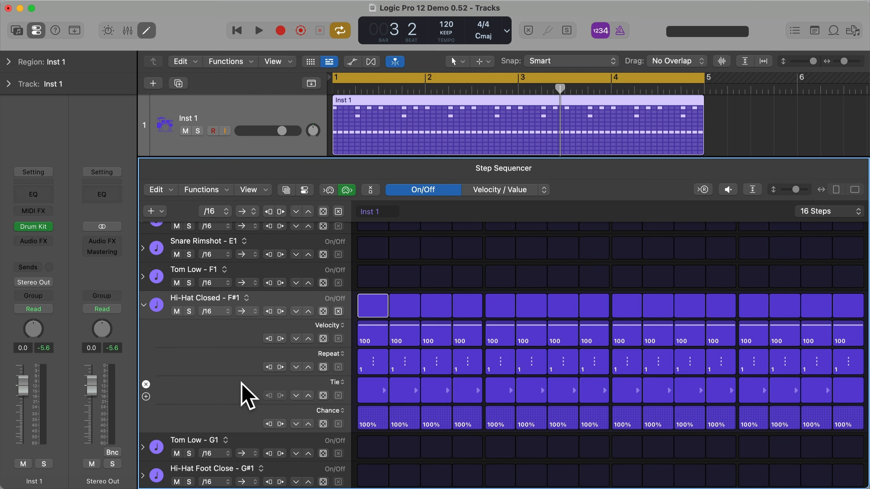
left_click(323, 339)
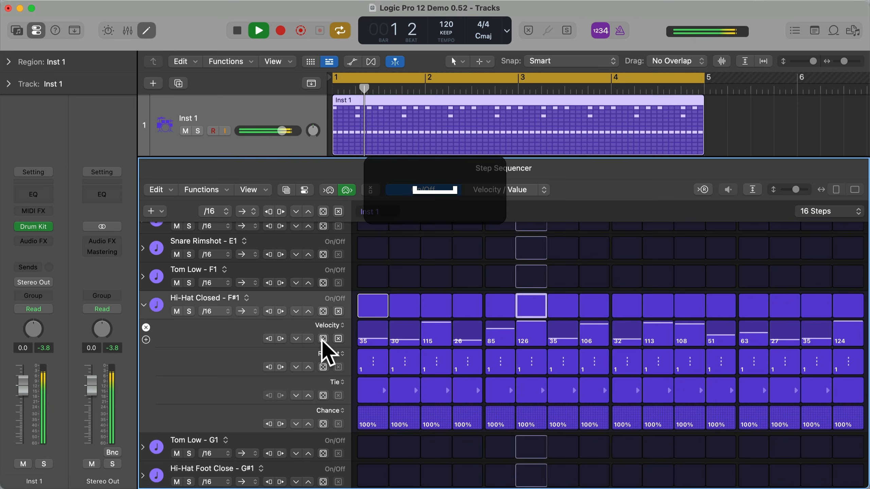
left_click(323, 338)
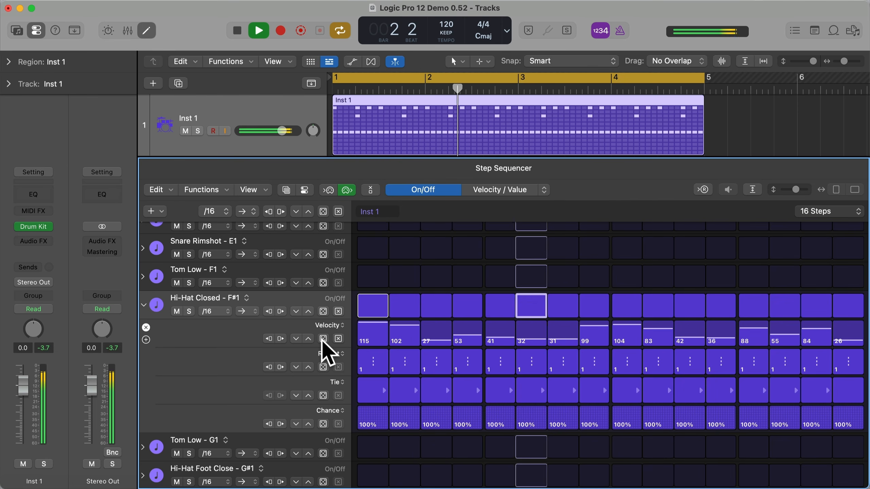
left_click(322, 339)
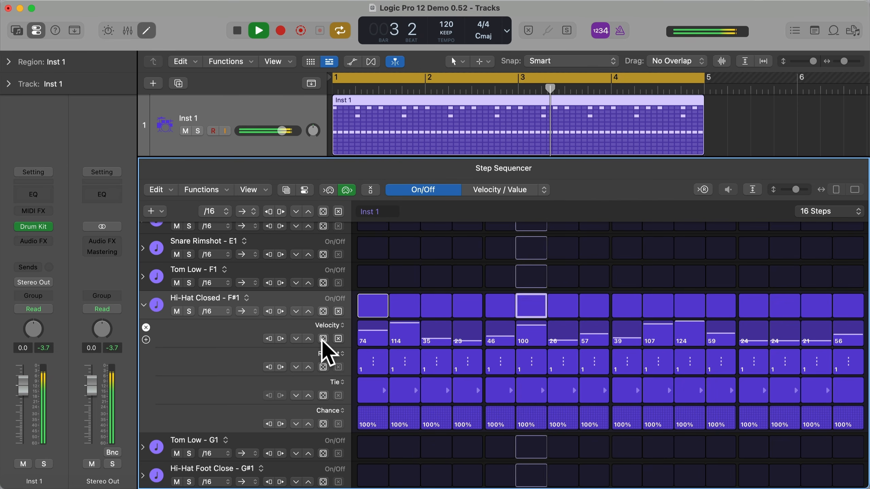
key("space")
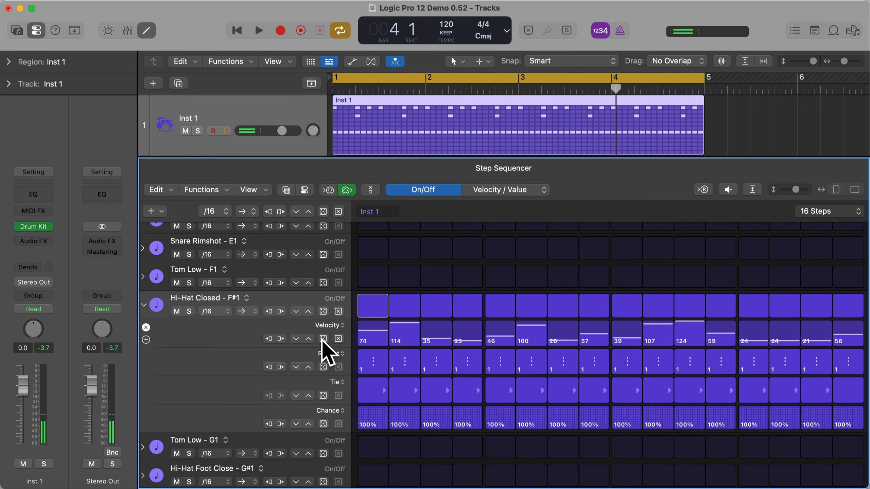
- Reset the Hi-Hat Closed velocities to their default values and audition the pattern
left_click(338, 339)
key("space")
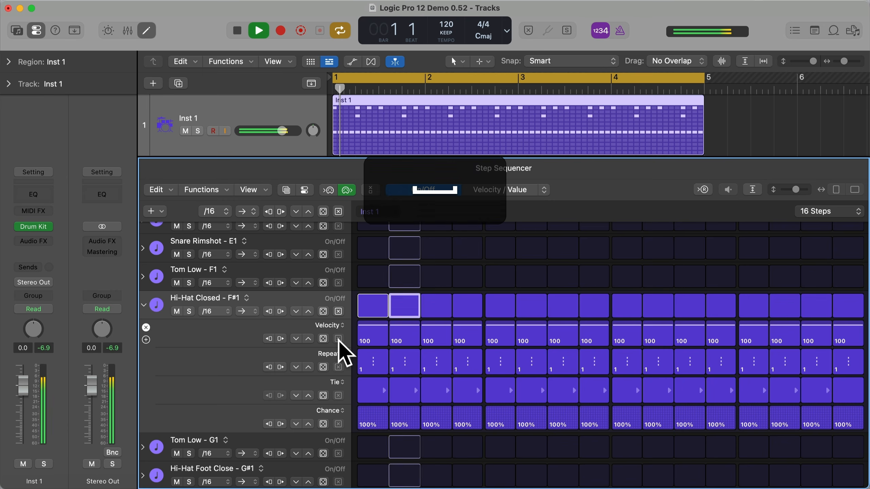
key("space")
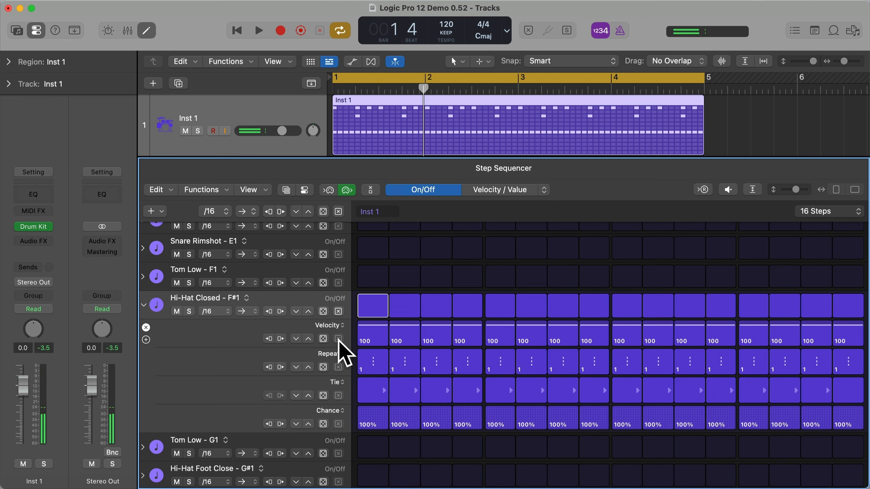
- Open the randomize options for the Hi-Hat Closed Velocity subrow and set the mode to Range
left_click(321, 339)
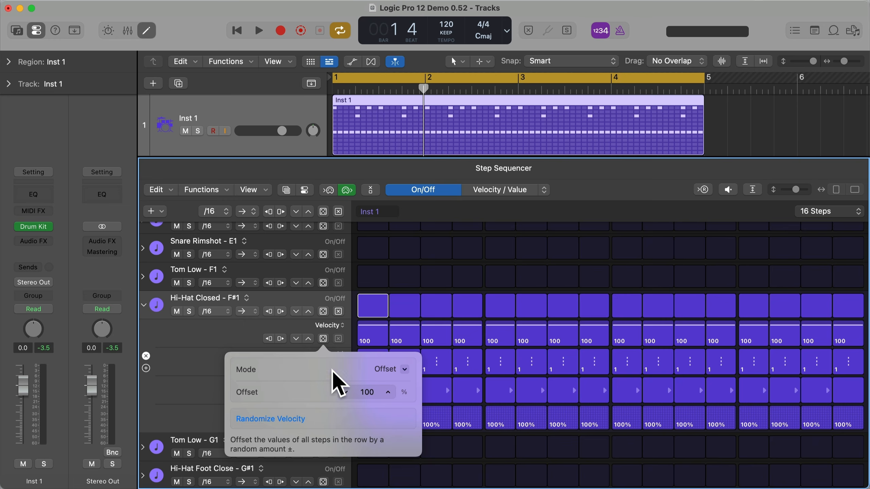
left_click(405, 370)
left_click(397, 393)
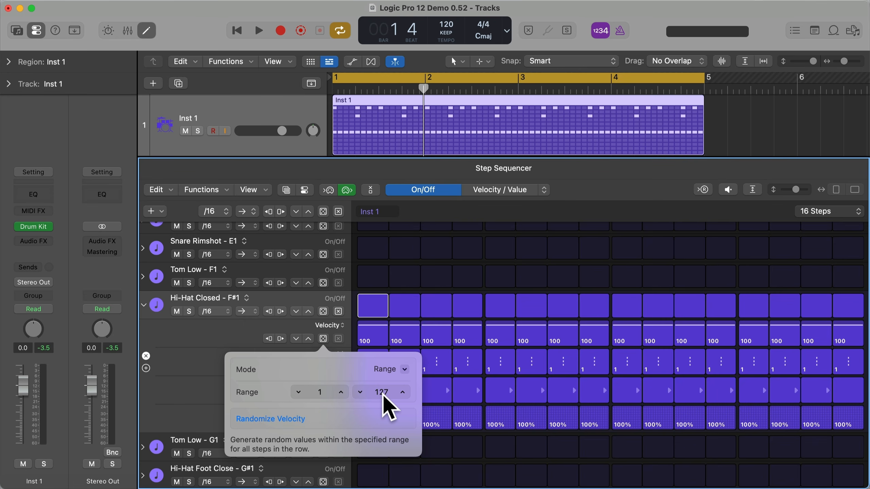
- Set the Hi-Hat Closed velocity randomize range to 90–110 and randomize the subrow several times while auditioning the pattern
left_click(334, 393)
type("90")
left_click(384, 393)
type("110")
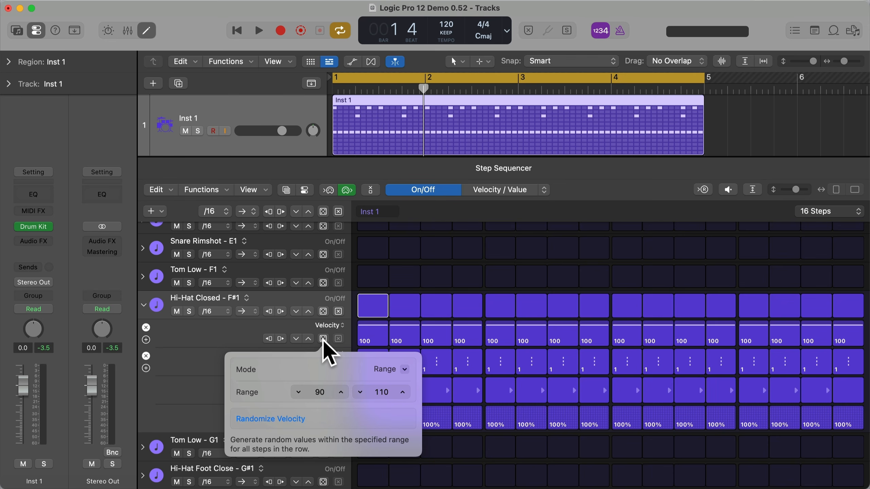
left_click(323, 339)
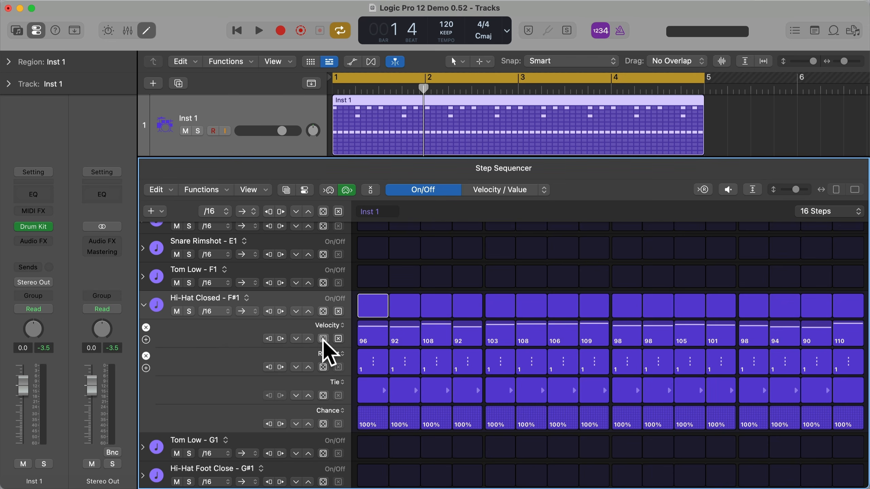
left_click(323, 339)
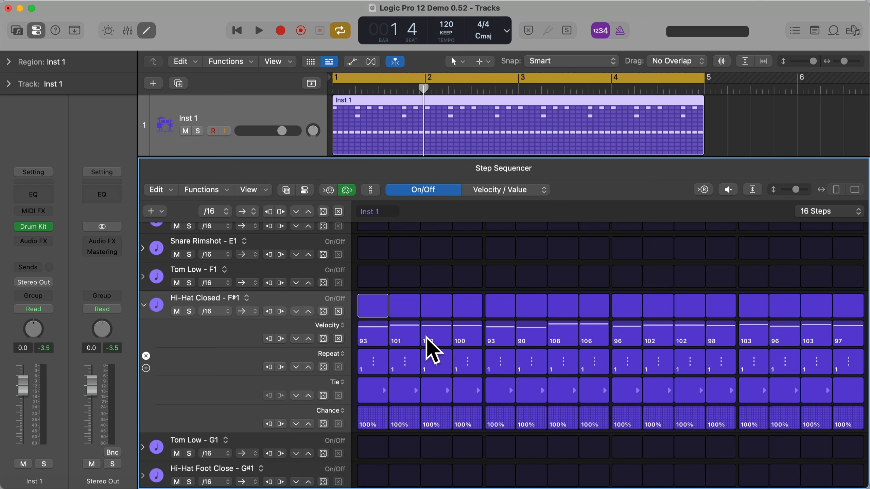
key("space")
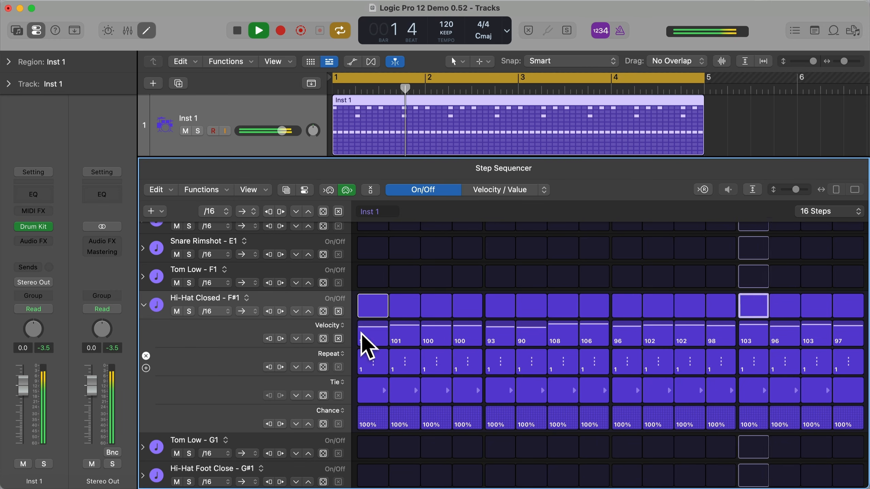
left_click(323, 338)
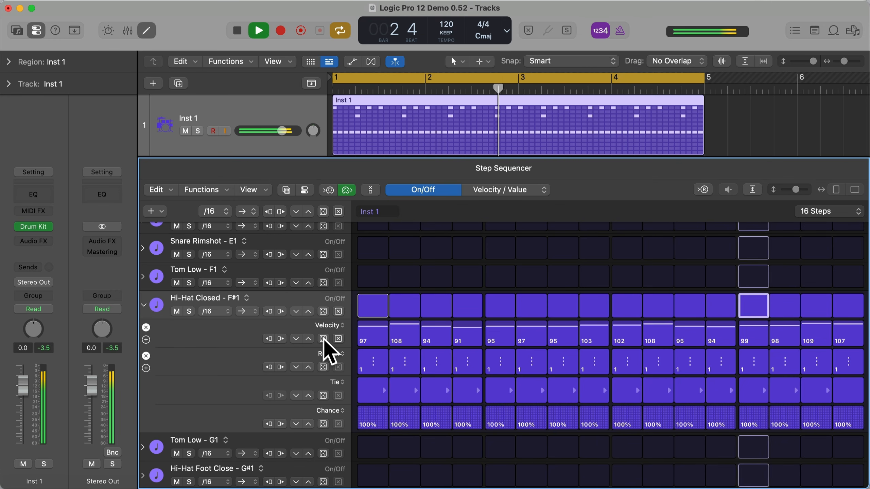
key("space")
- Randomize the Hand Claps row's On/Off steps with a probability of 70% and audition the pattern
scroll(324, 339, "up", 1)
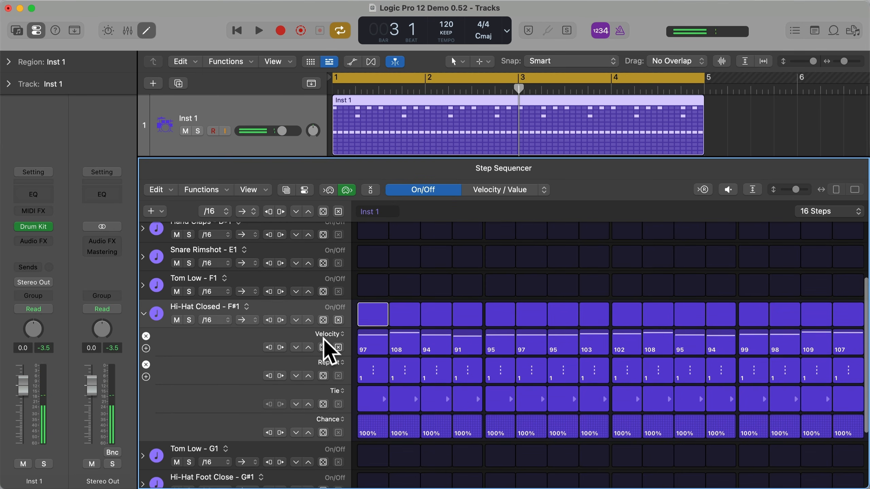
scroll(323, 339, "up", 4)
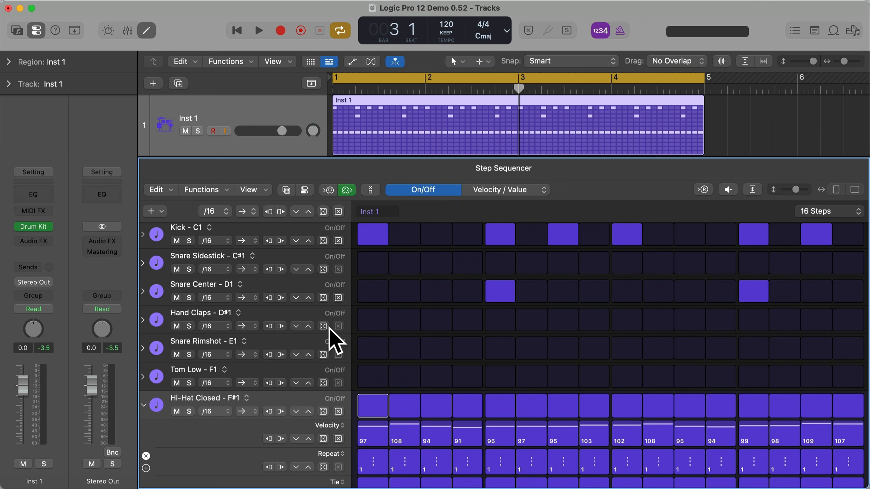
left_click(322, 326)
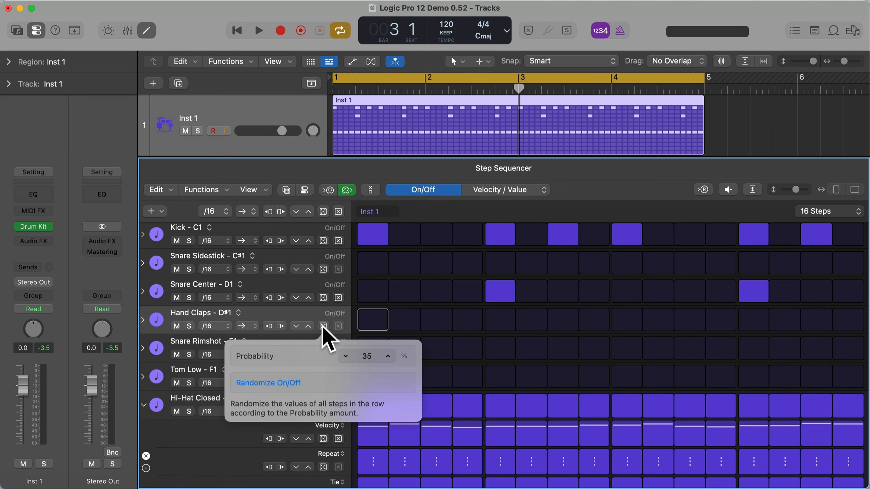
double_click(368, 356)
type("70")
key("Return")
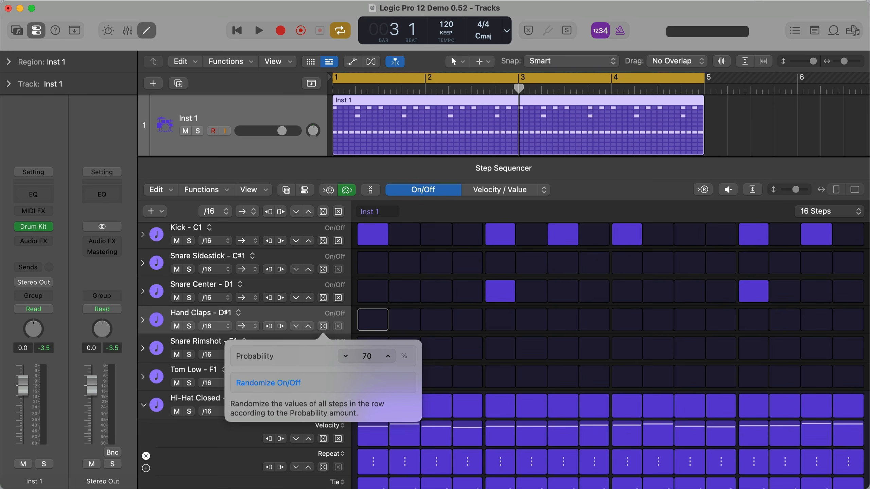
left_click(323, 325)
left_click(323, 325)
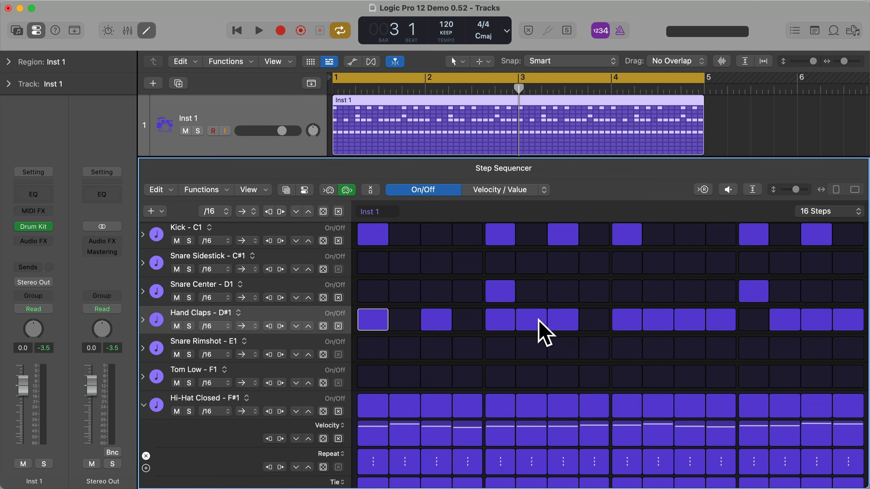
key("space")
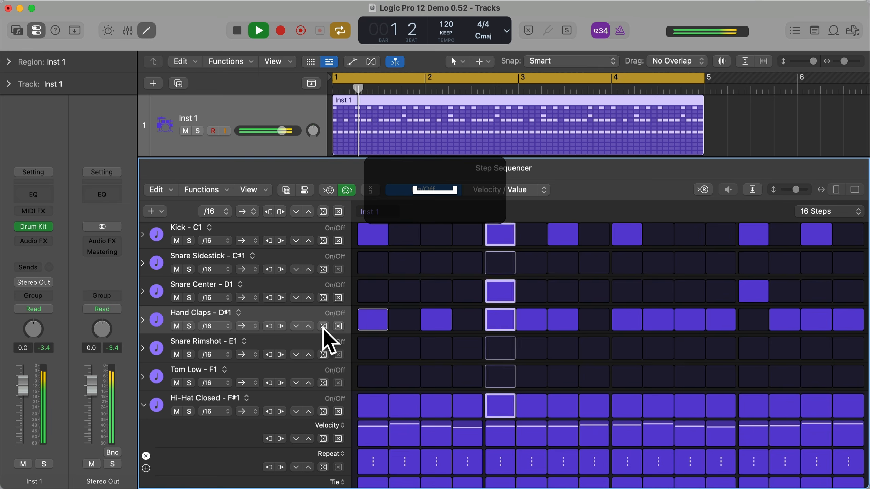
key("space")
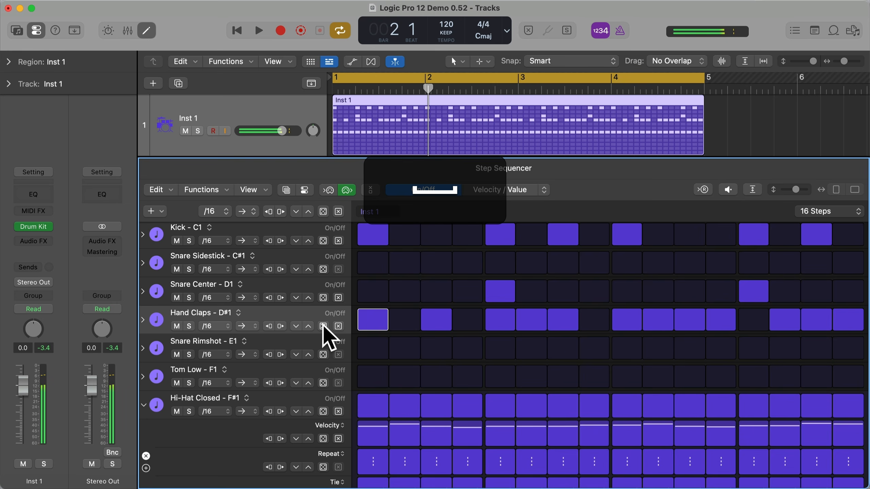
- Set the Hand Claps row's randomize probability to 15% and randomize its On/Off steps several times
right_click(323, 326)
double_click(364, 355)
type("15")
key("Return")
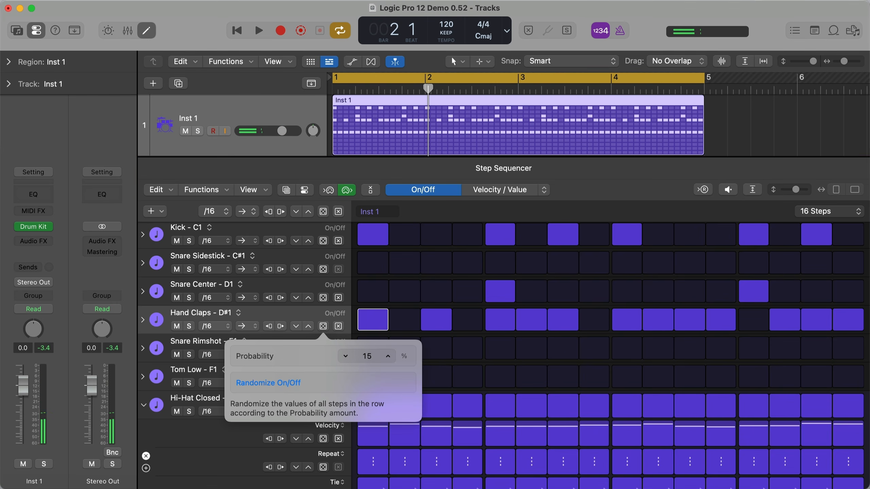
key("Escape")
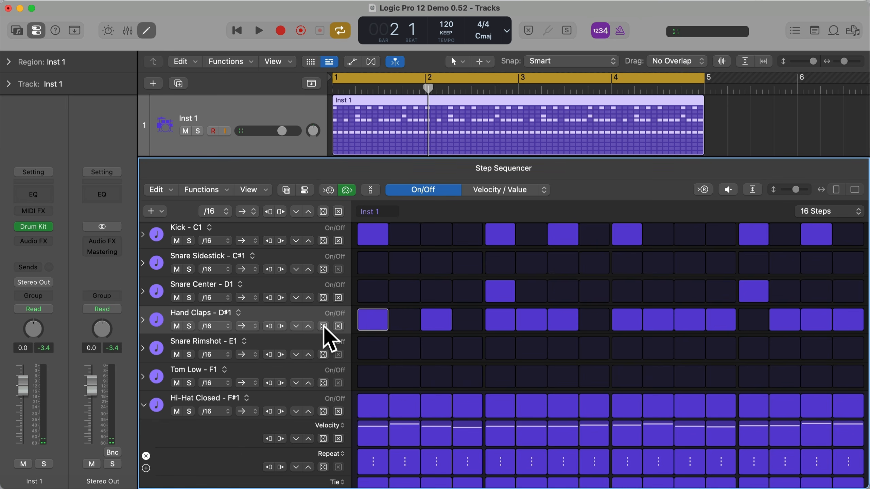
left_click(323, 326)
left_click(323, 326)
left_click(323, 326)
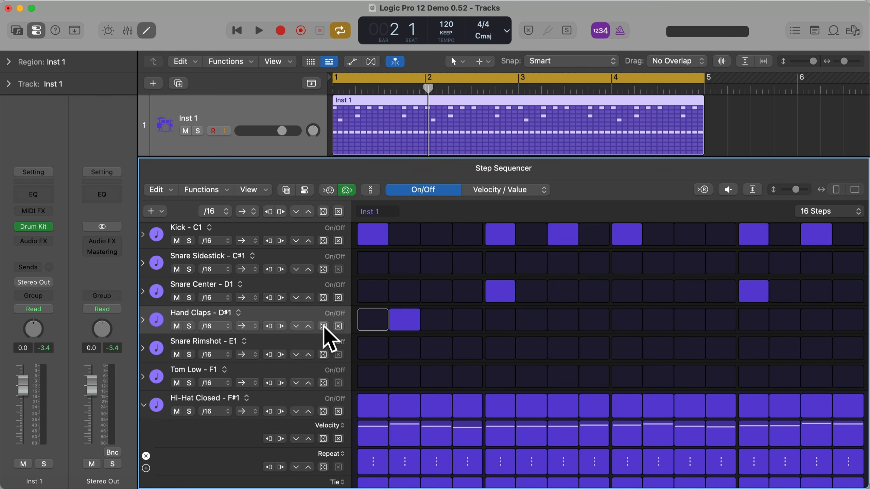
left_click(324, 326)
- Turn on steps 2 and 7 in the Hand Claps row while auditioning the pattern
key("space")
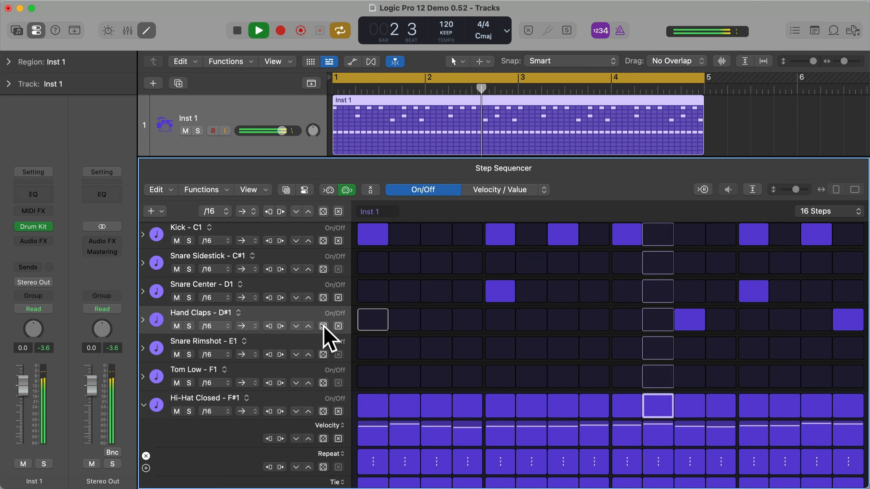
left_click(405, 322)
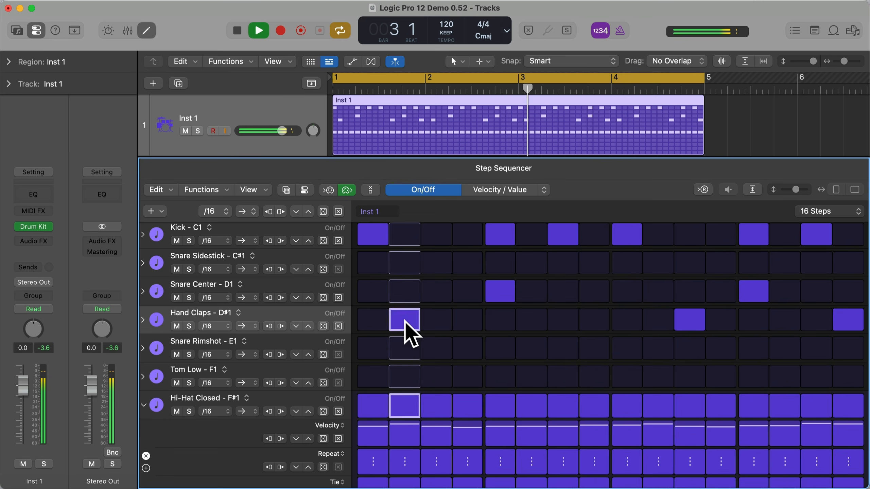
left_click(562, 318)
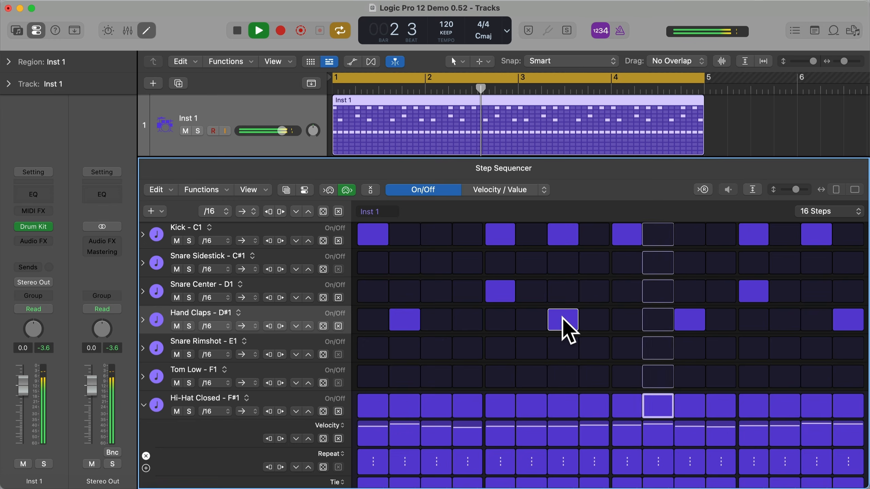
key("space")
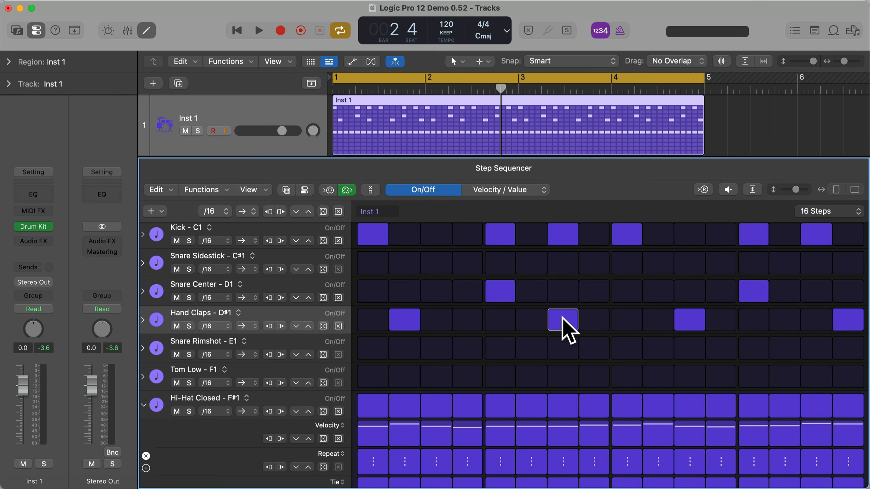
- Audition the Hand Claps row in the stepped zigzag playback mode and set the row back to forward playback
left_click(243, 326)
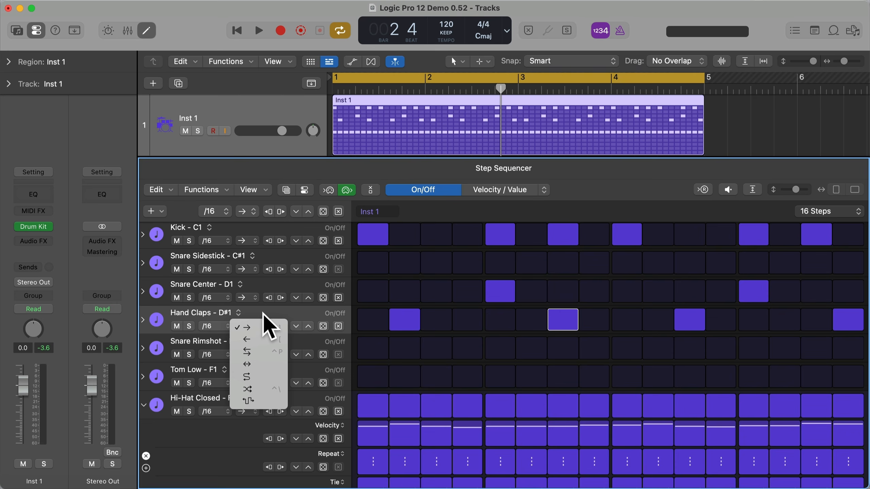
left_click(258, 401)
key("space")
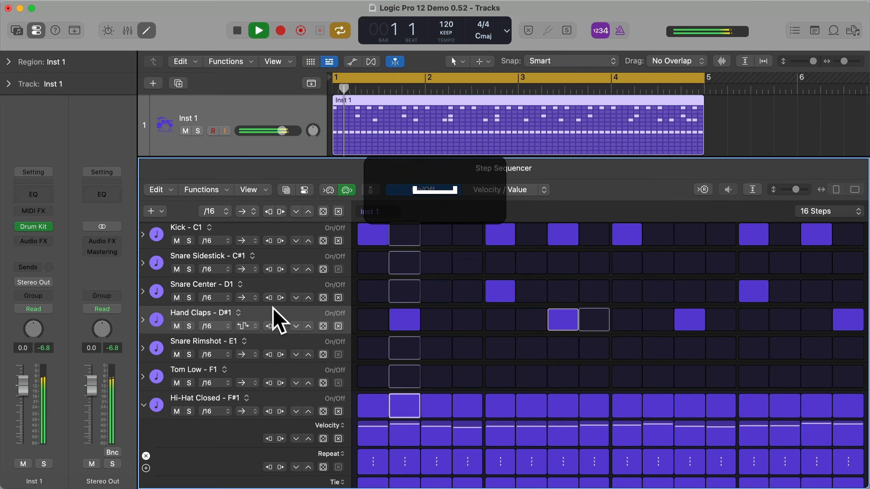
key("space")
left_click(248, 325)
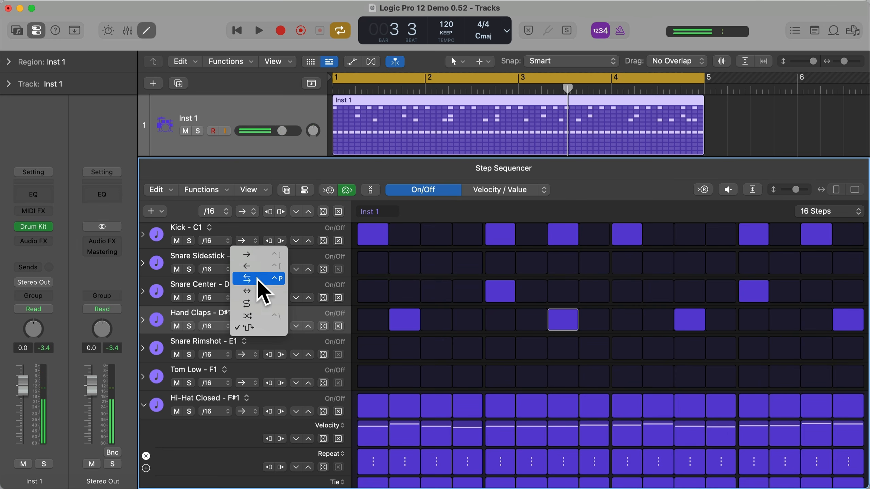
left_click(259, 255)
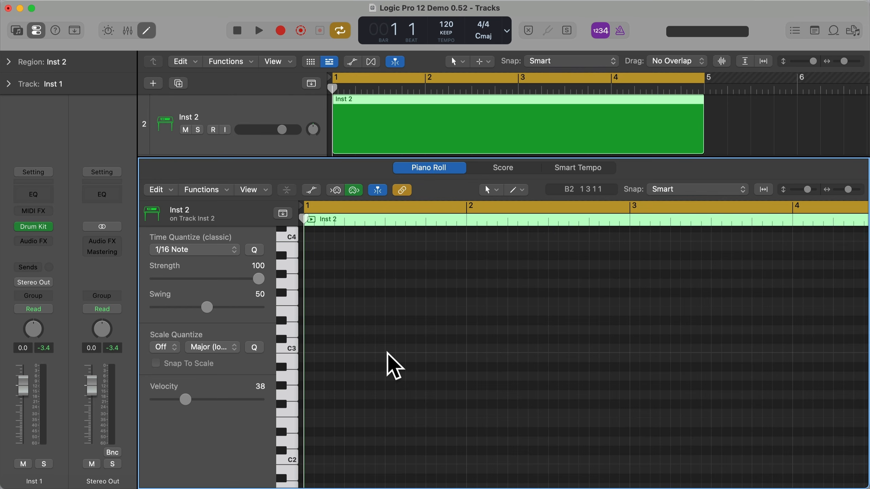
- Set the Inst 2 region's Scale Quantize root to G and enable Snap To Scale
left_click(167, 348)
left_click(169, 463)
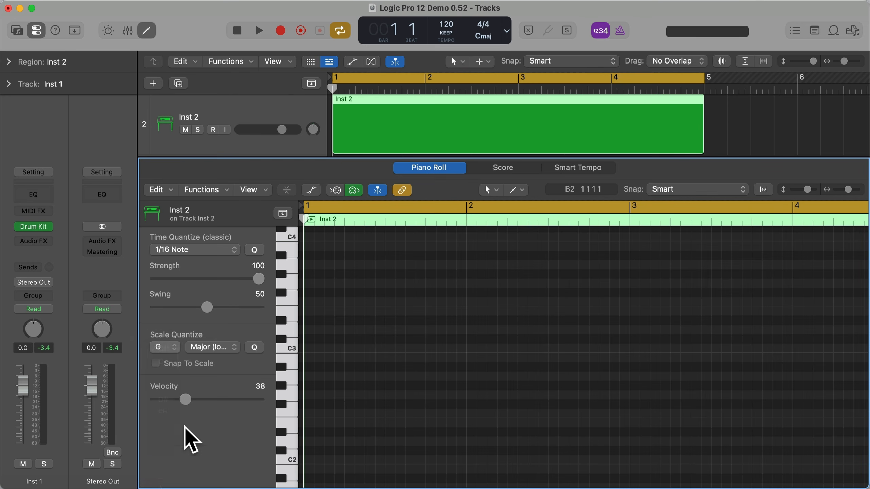
left_click(156, 364)
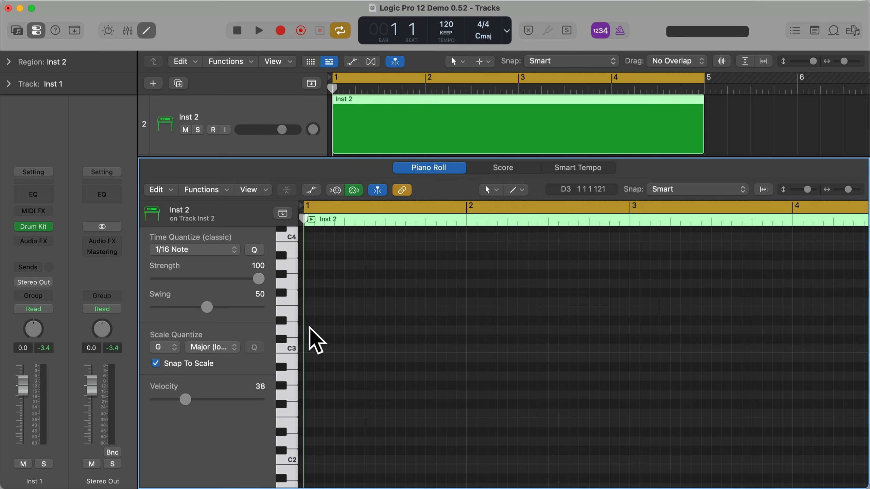
- Draw an F#3 note at the start of bar 1 in the Inst 2 region and look through the available quantize scales
key("super")
left_click(309, 293, "super")
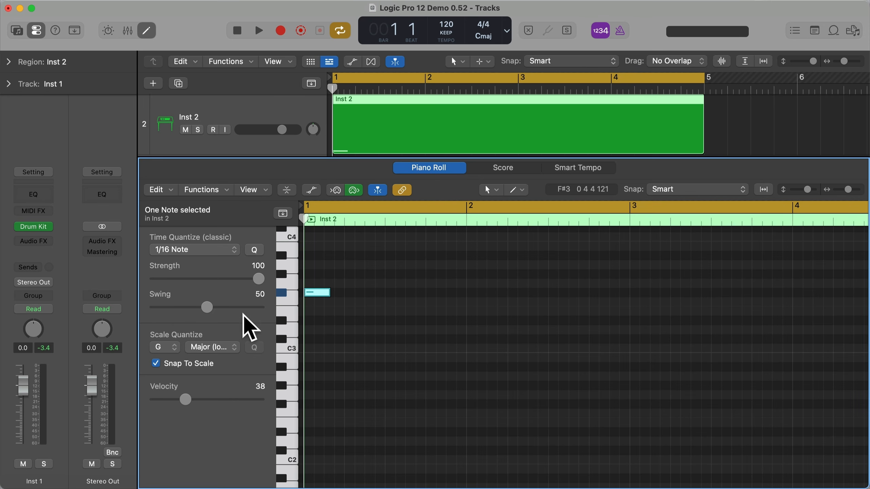
left_click(221, 348)
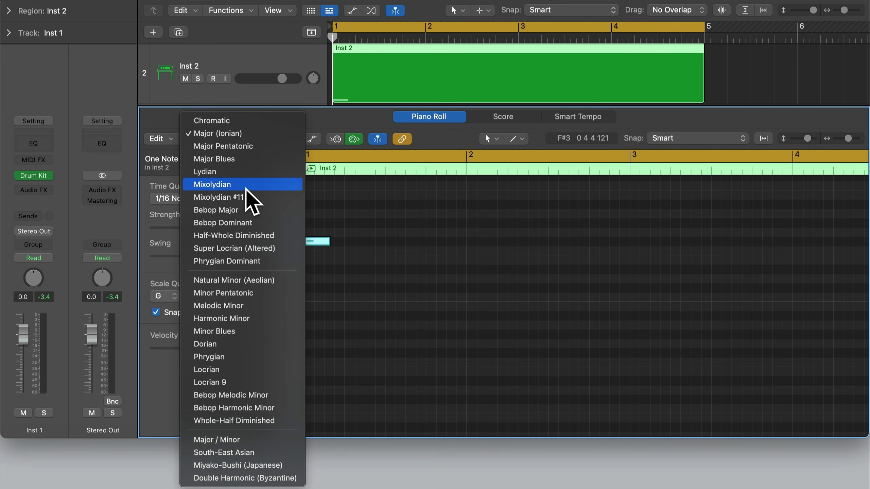
left_click(349, 203)
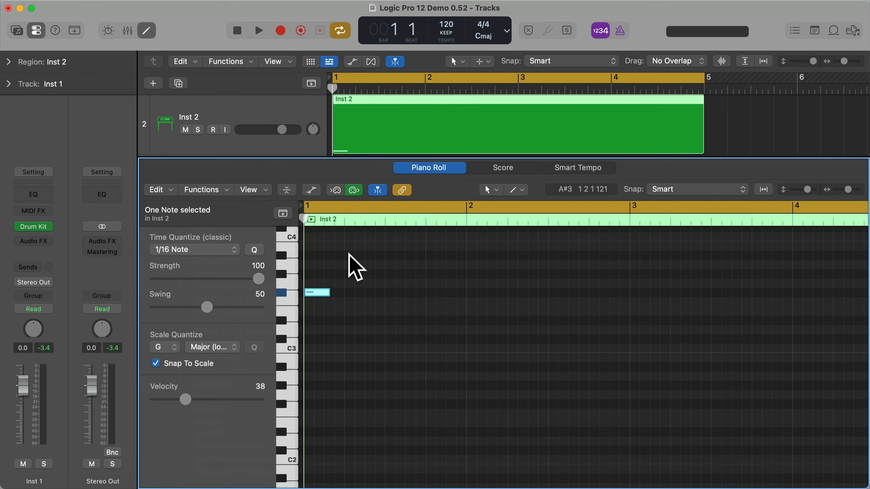
- Disable Snap To Scale and draw an out-of-scale F3 note on beat 2 of bar 1
left_click(156, 364)
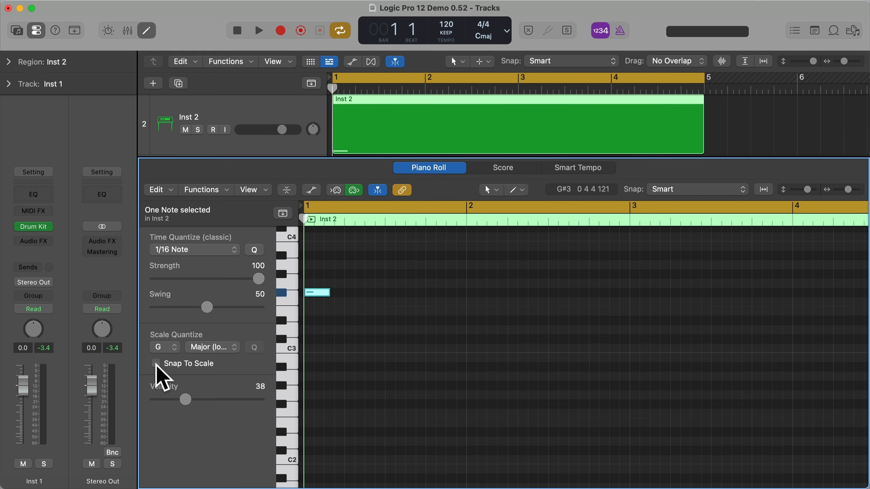
key("super")
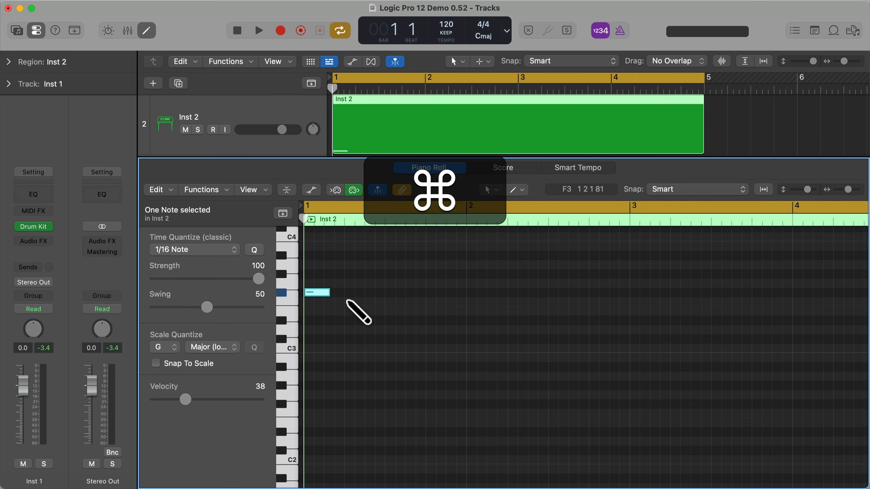
left_click(347, 302)
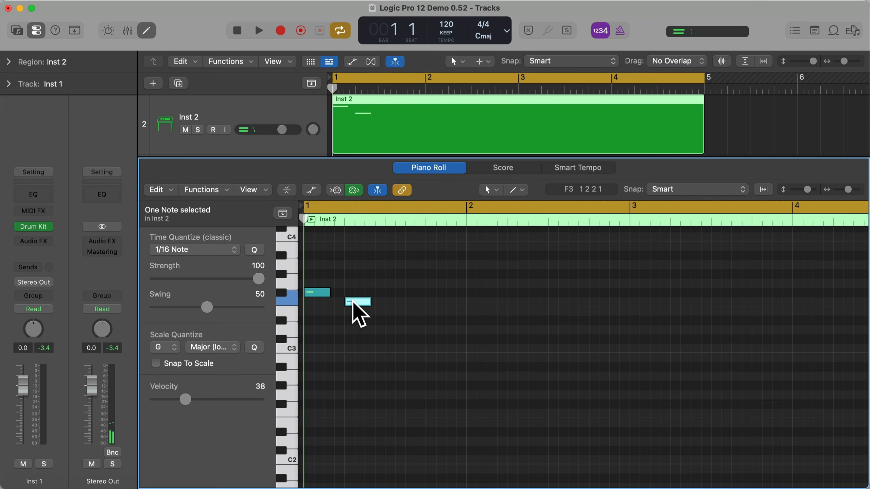